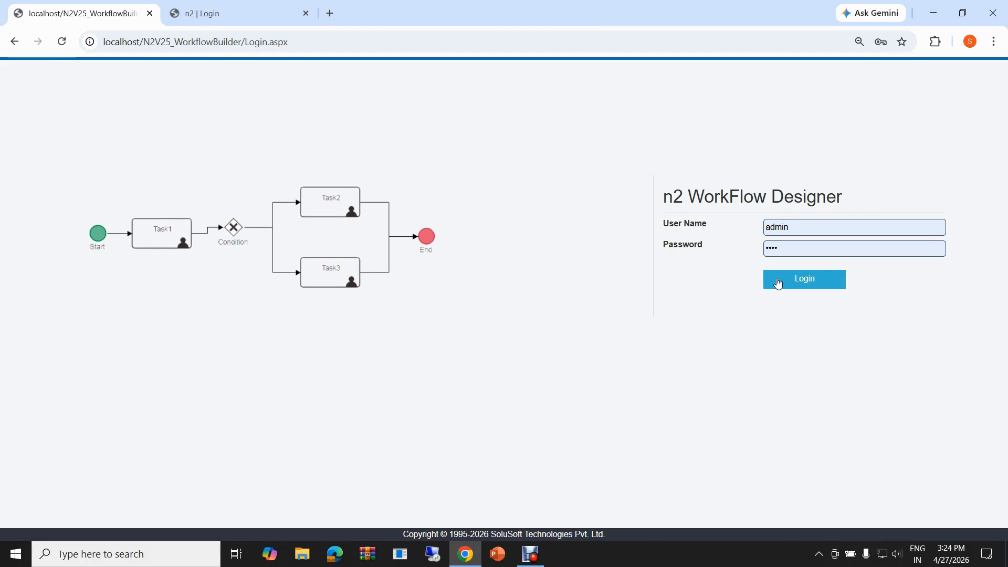
# - Log in to the workflow designer and download the Engineering-Vendor workflow file from the workflow list
pyautogui.click(778, 283)
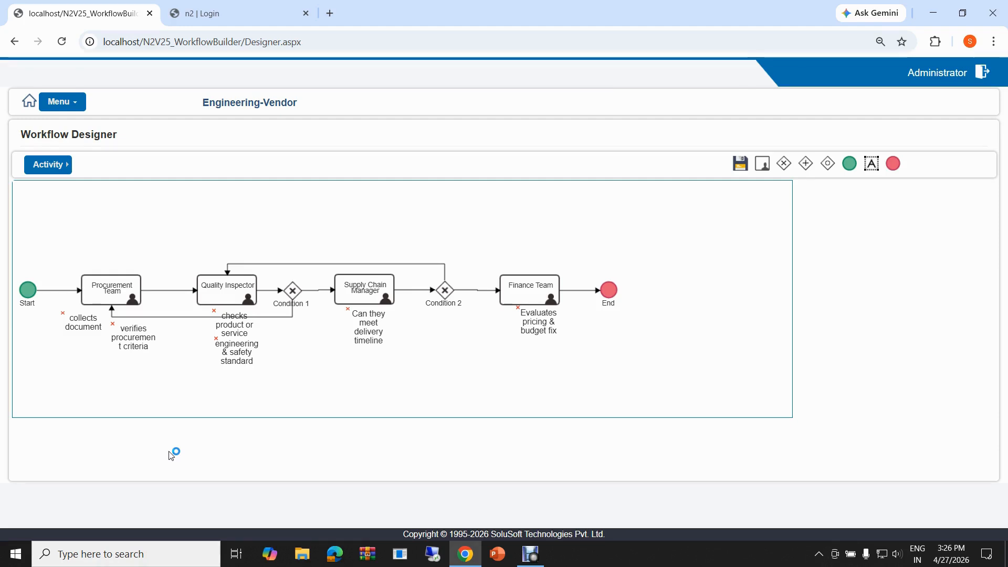
pyautogui.click(30, 104)
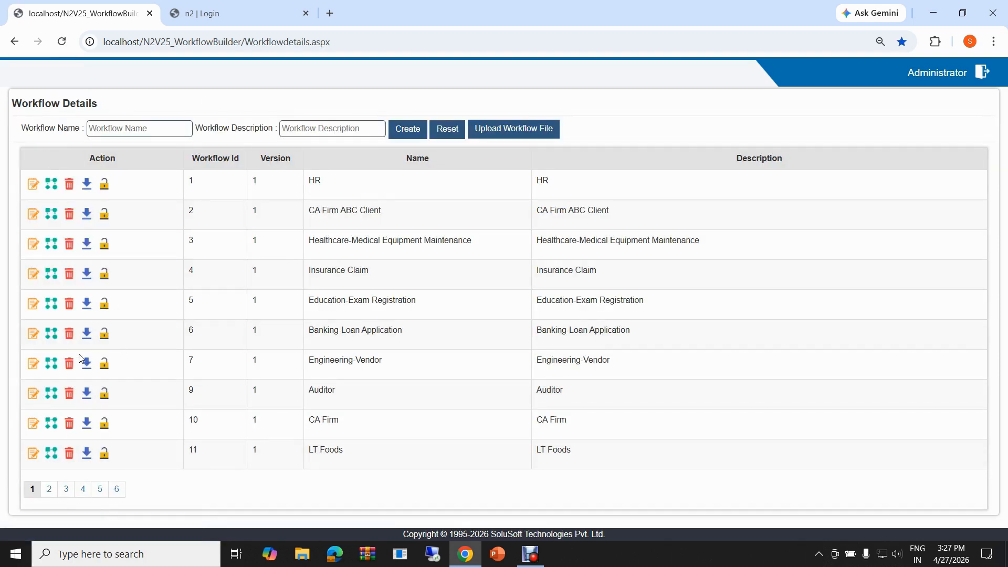
pyautogui.click(86, 364)
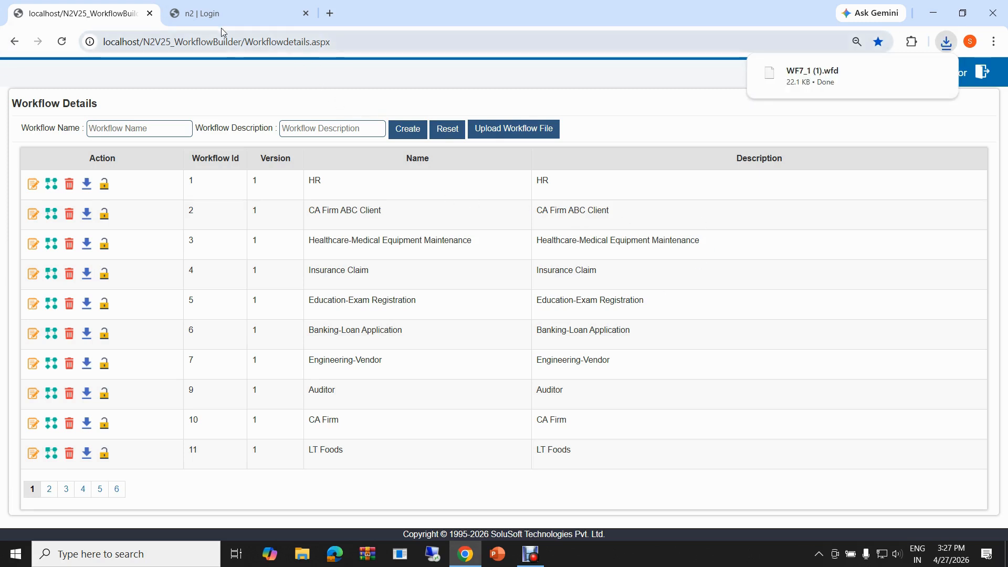
# - Switch to the n2 document management login page and sign in with the saved non-admin user account
pyautogui.click(216, 16)
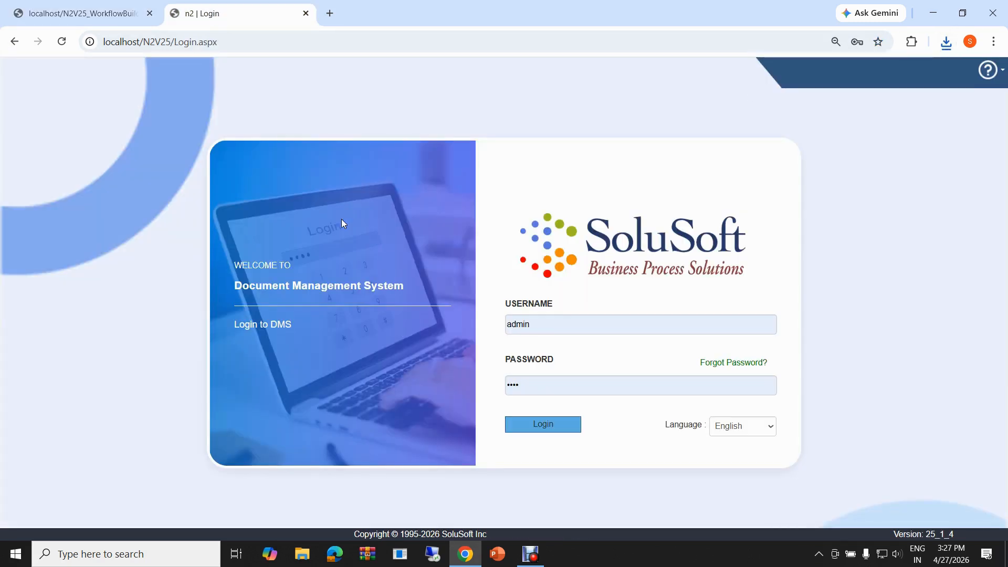
pyautogui.click(557, 319)
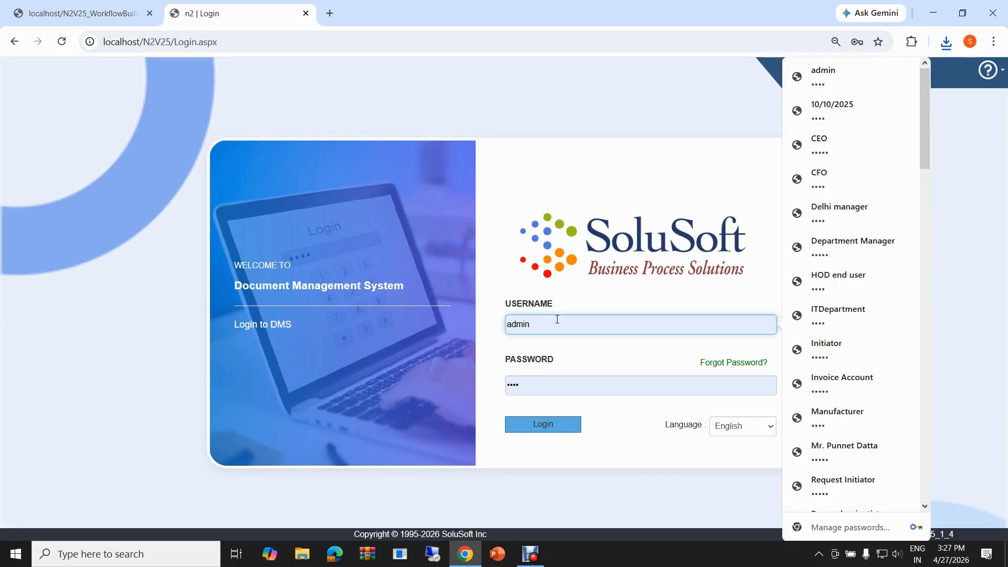
pyautogui.press('BackSpace')
pyautogui.press('BackSpace')
pyautogui.press('BackSpace')
pyautogui.press('BackSpace')
pyautogui.press('BackSpace')
pyautogui.write('bhakti')
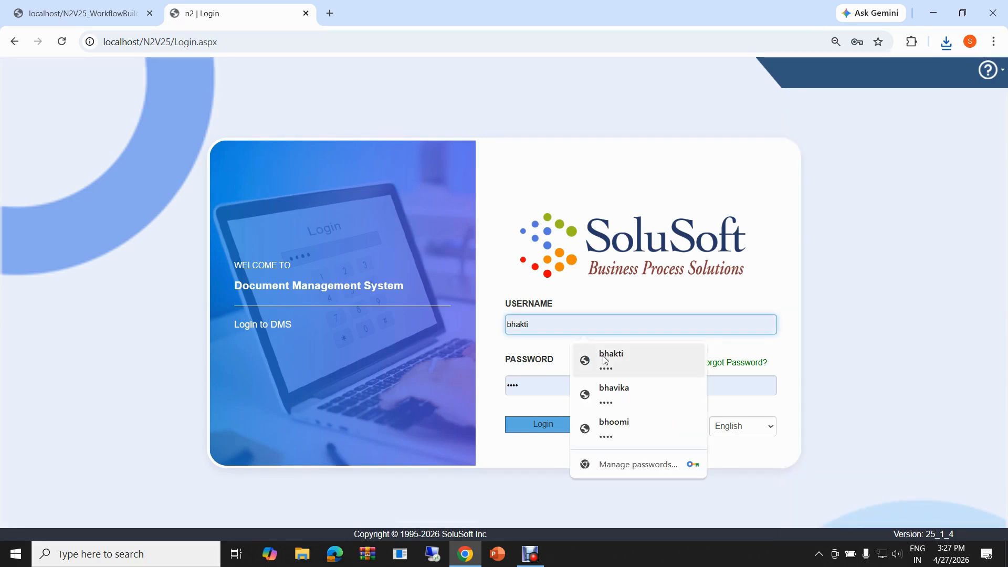
pyautogui.click(603, 359)
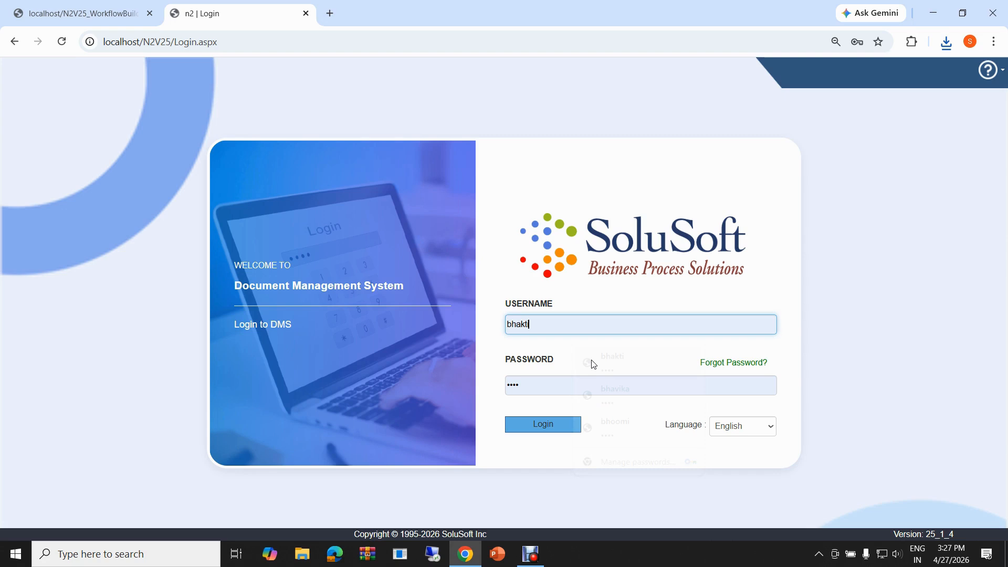
pyautogui.click(546, 424)
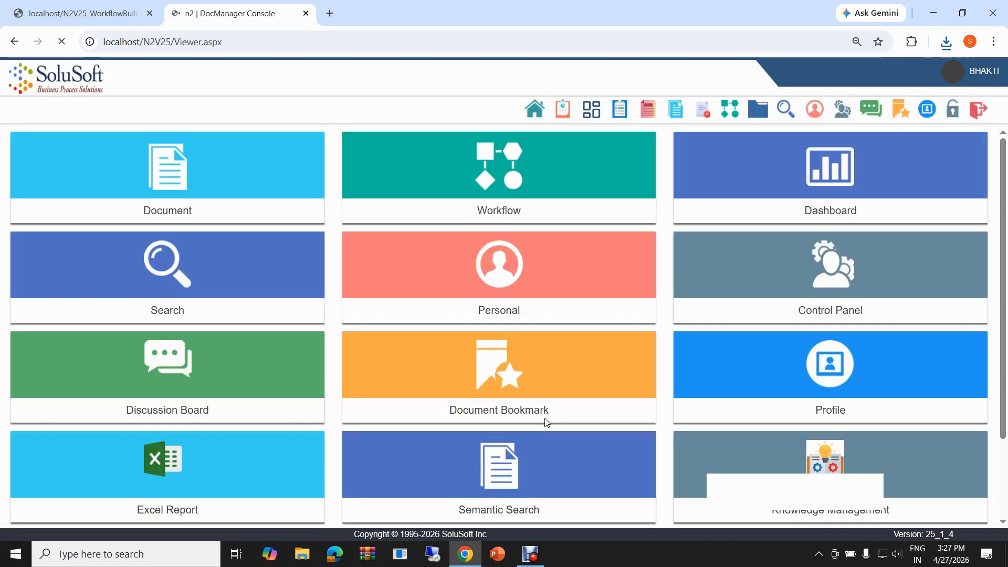
# - Upload WF7_1 (1).wfd as a new definition in the Control Panel's Workflow Definitions
pyautogui.click(707, 291)
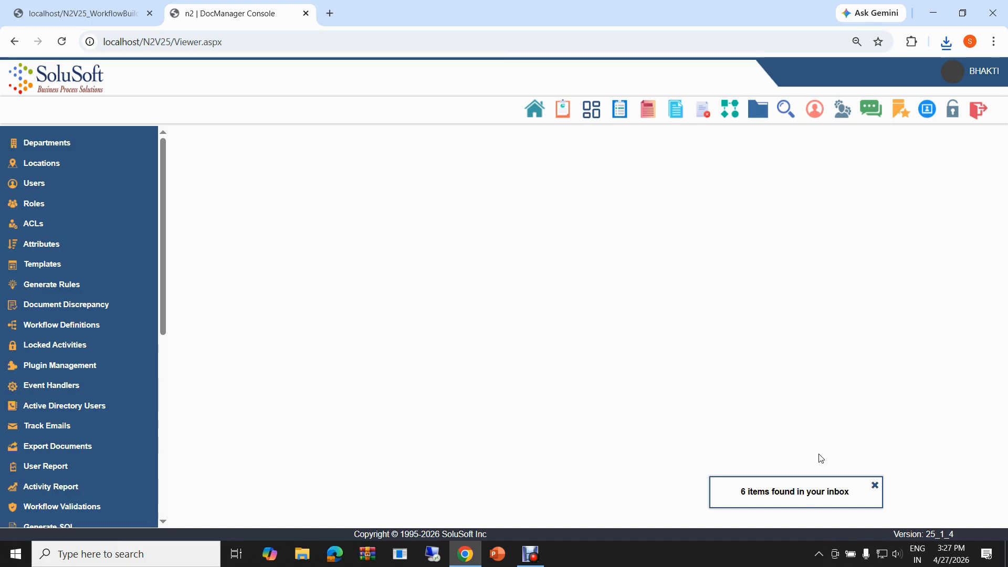
pyautogui.click(51, 326)
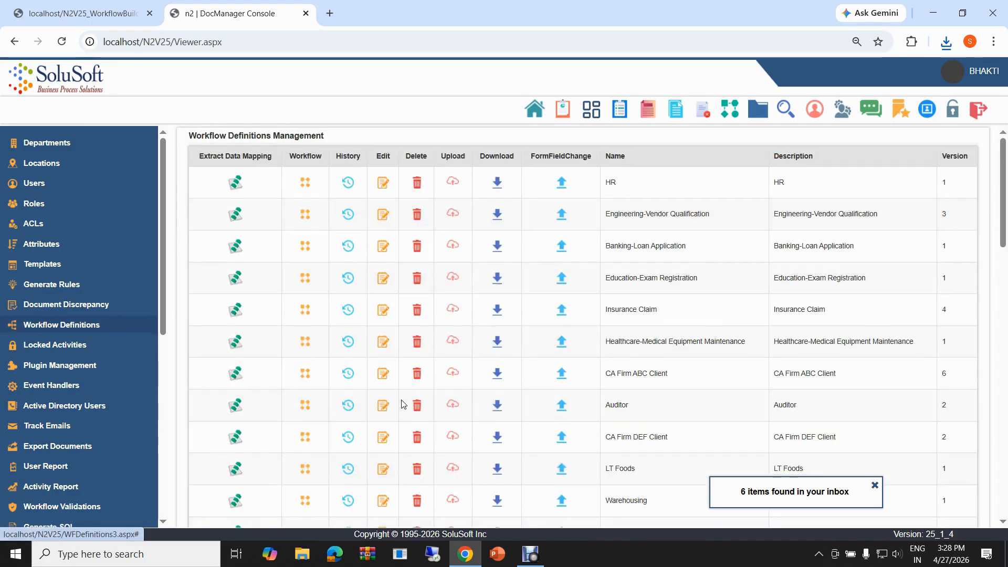
pyautogui.scroll(-15, 402, 404)
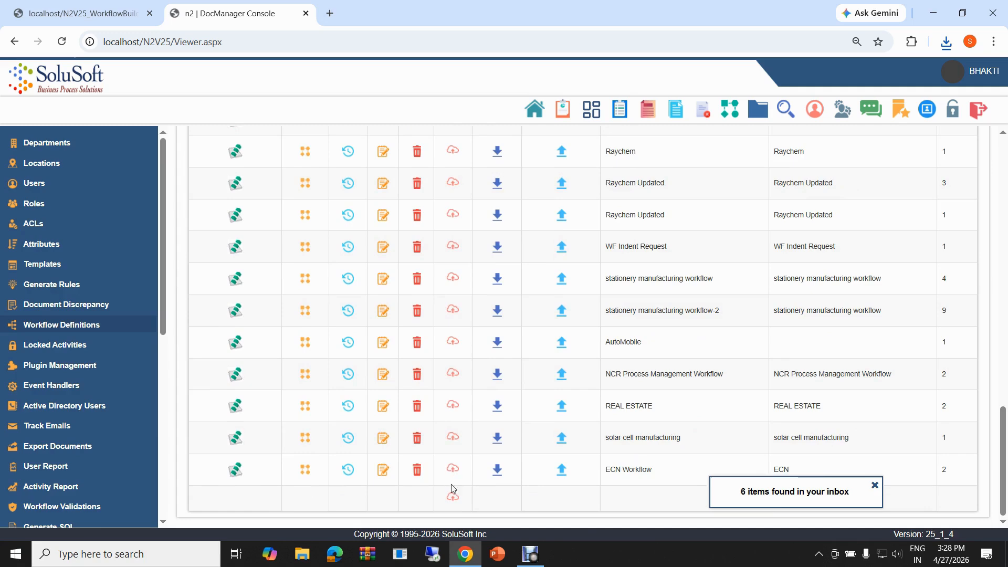
pyautogui.click(452, 493)
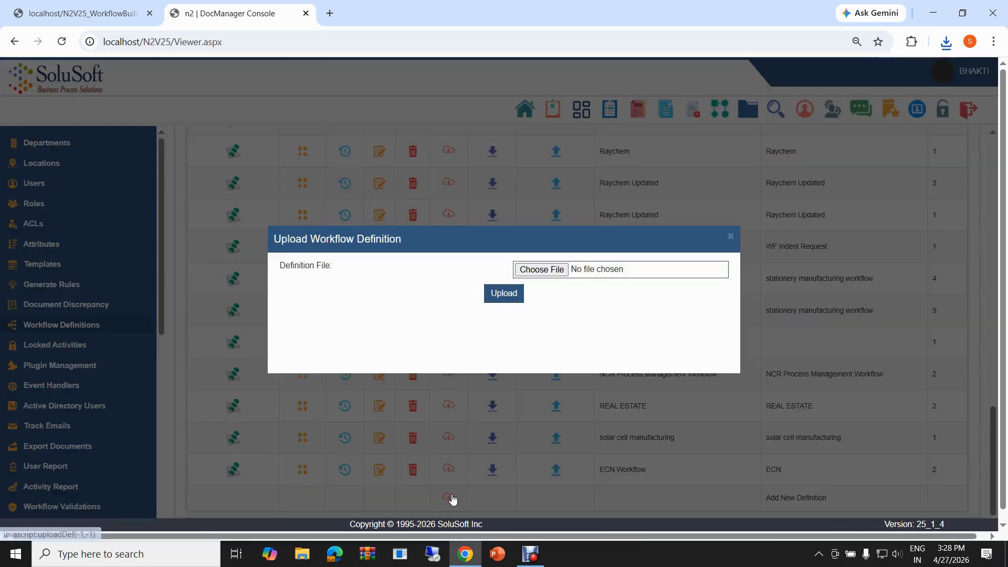
pyautogui.click(538, 276)
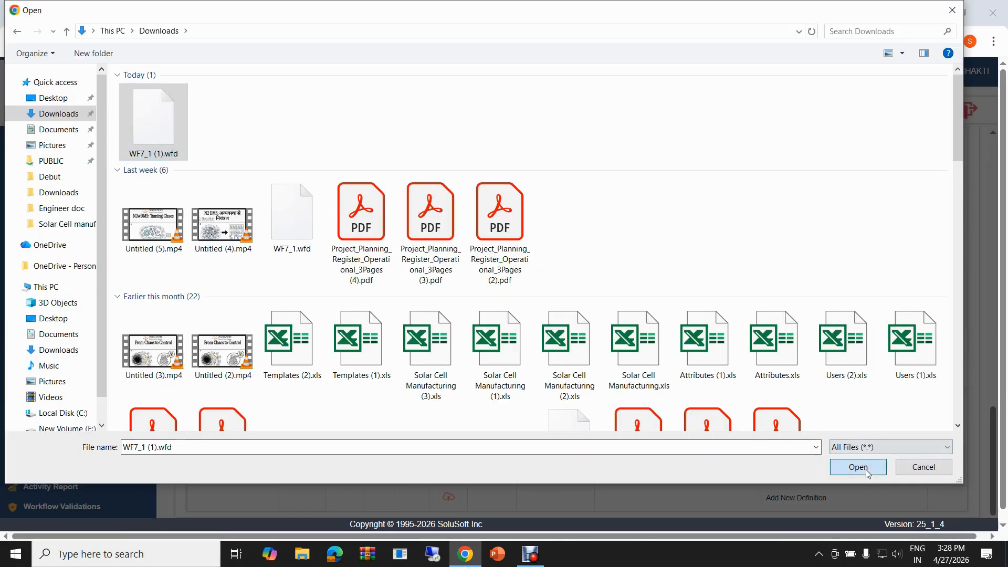
pyautogui.click(922, 466)
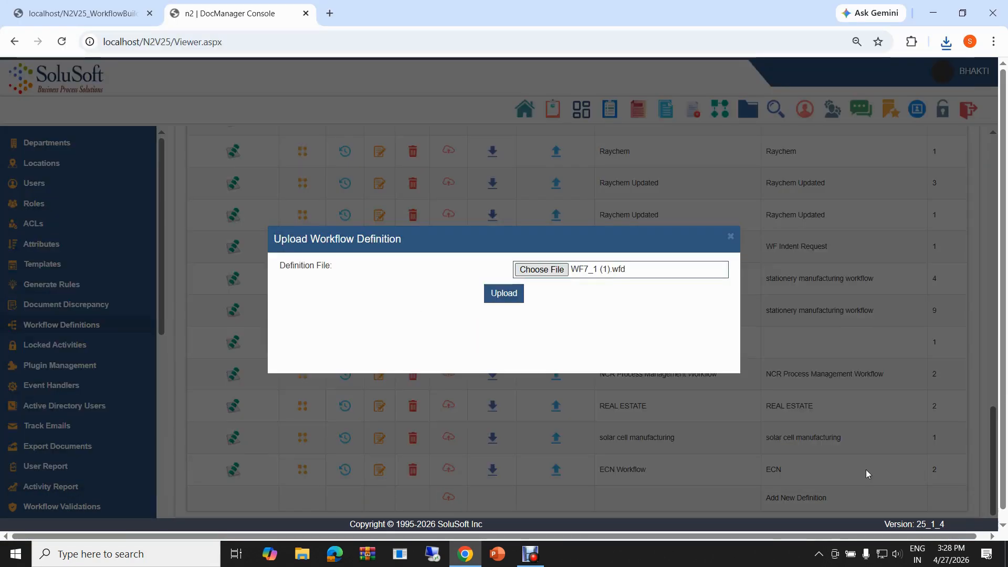
pyautogui.click(507, 300)
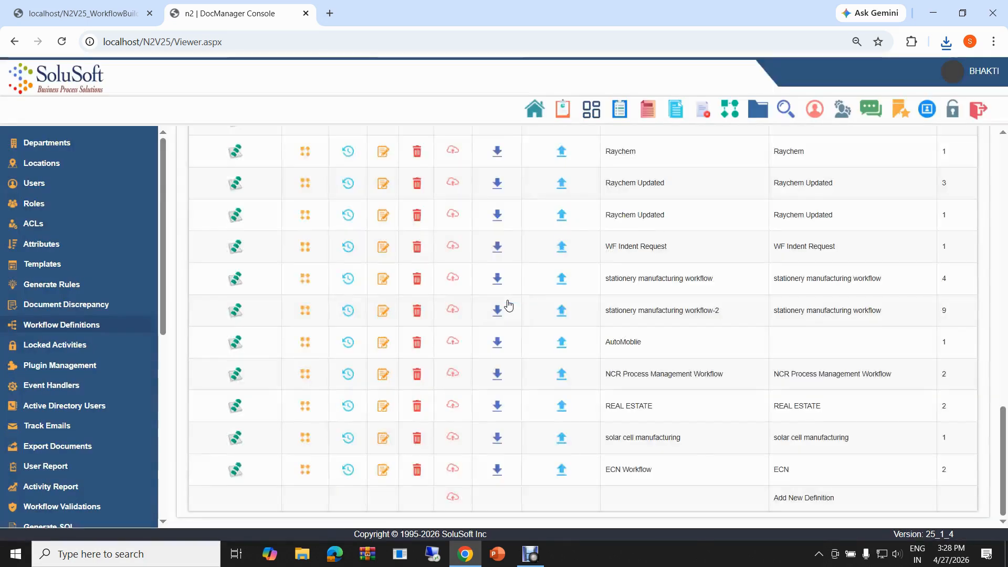
# - Open the newly uploaded Engineering-Vendor definition for editing and list its activities
pyautogui.scroll(-5, 497, 397)
pyautogui.scroll(-10, 498, 397)
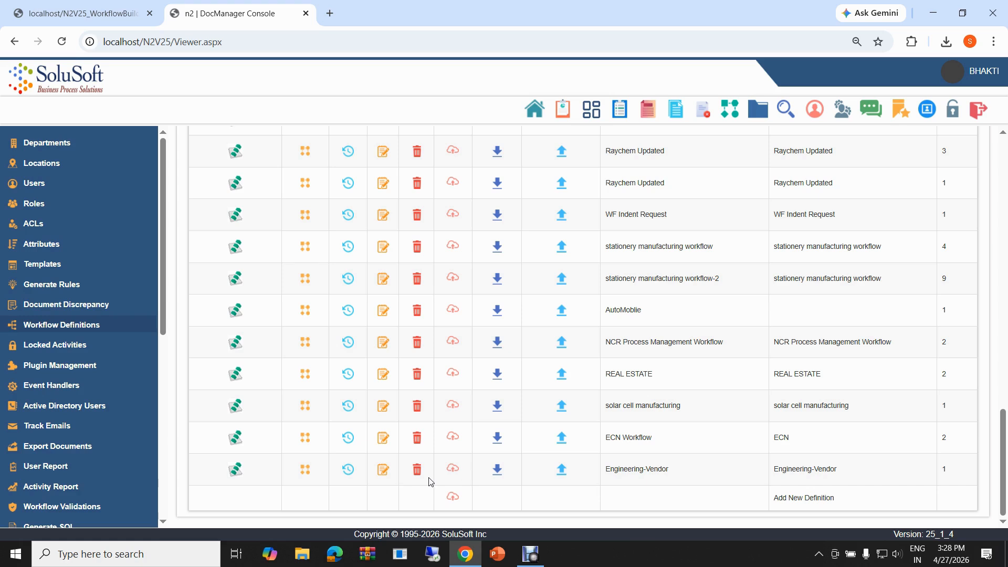
pyautogui.click(385, 471)
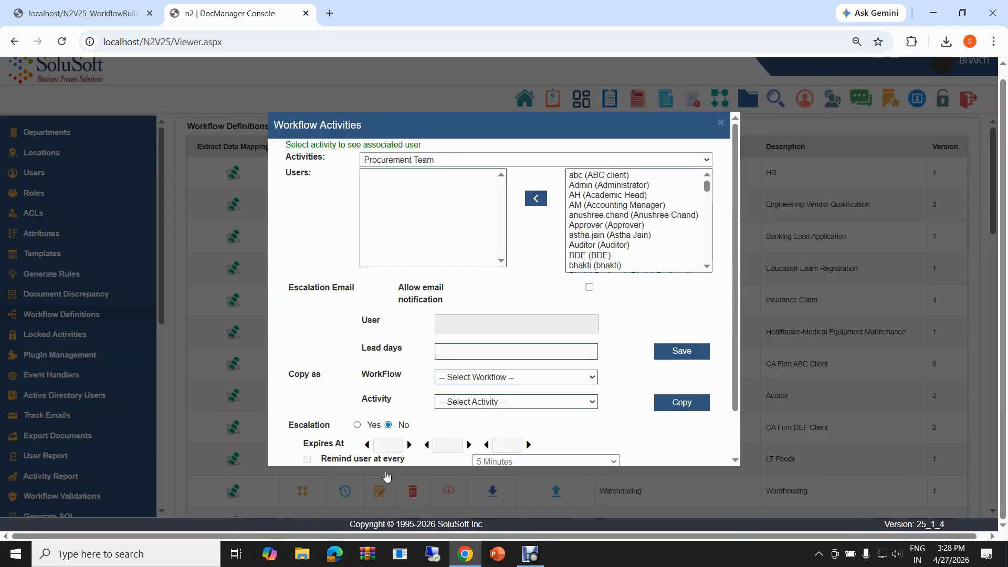
pyautogui.click(449, 162)
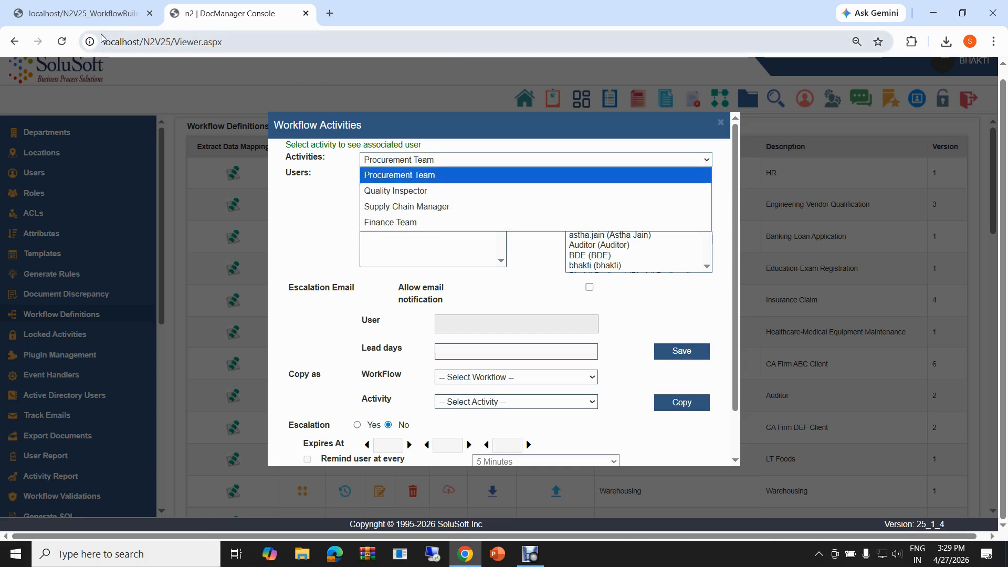
# - Review the Engineering-Vendor diagram in the workflow designer and return to the DocManager console
pyautogui.click(89, 15)
pyautogui.click(89, 15)
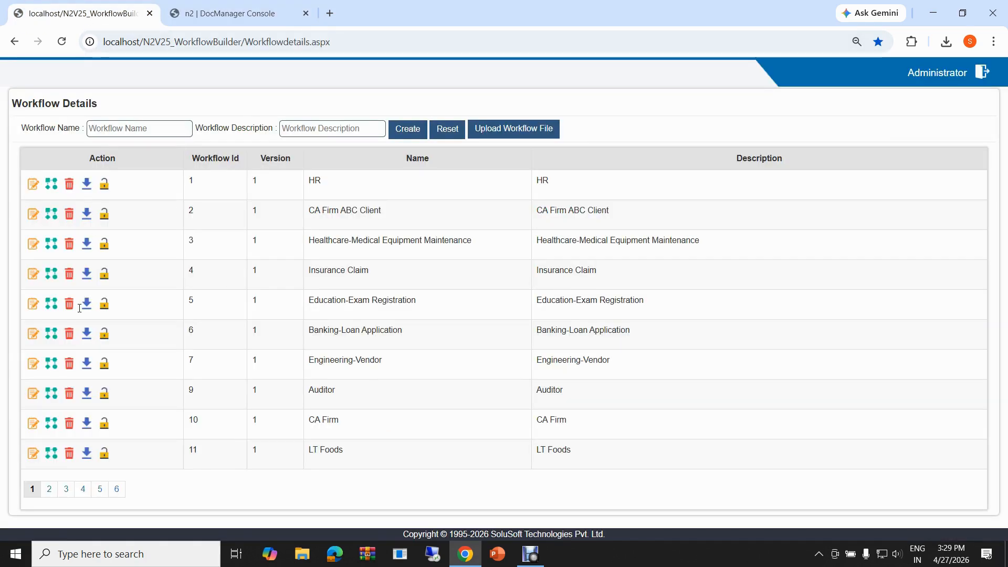
pyautogui.click(56, 370)
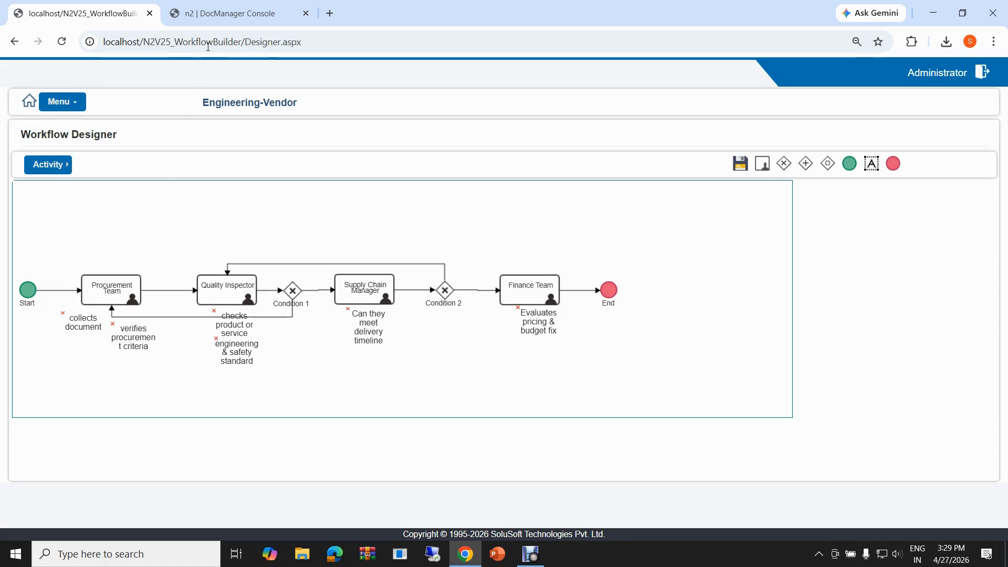
pyautogui.click(222, 14)
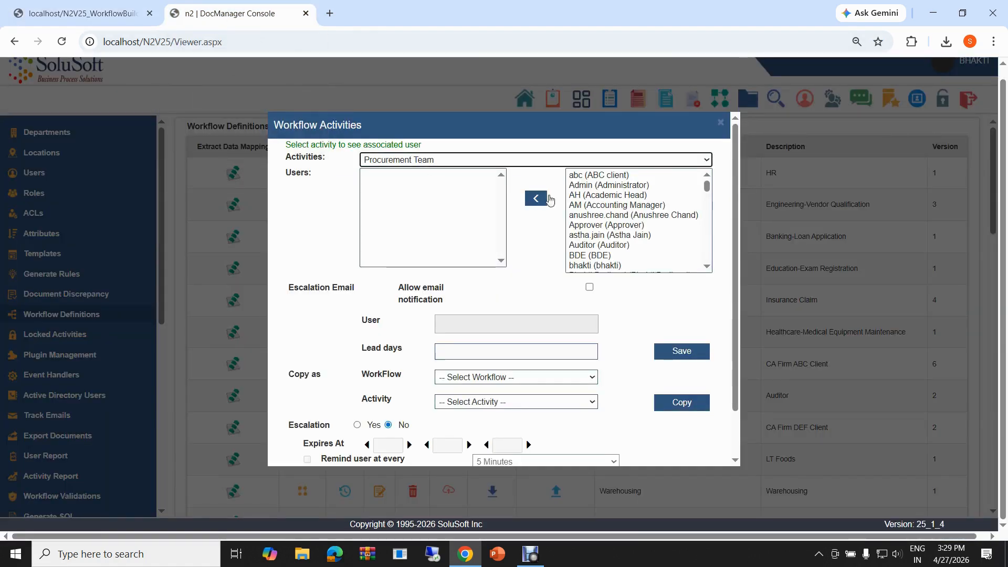
# - Assign the user Admin (Administrator) to the Procurement Team activity
pyautogui.scroll(-1, 595, 220)
pyautogui.scroll(-15, 599, 226)
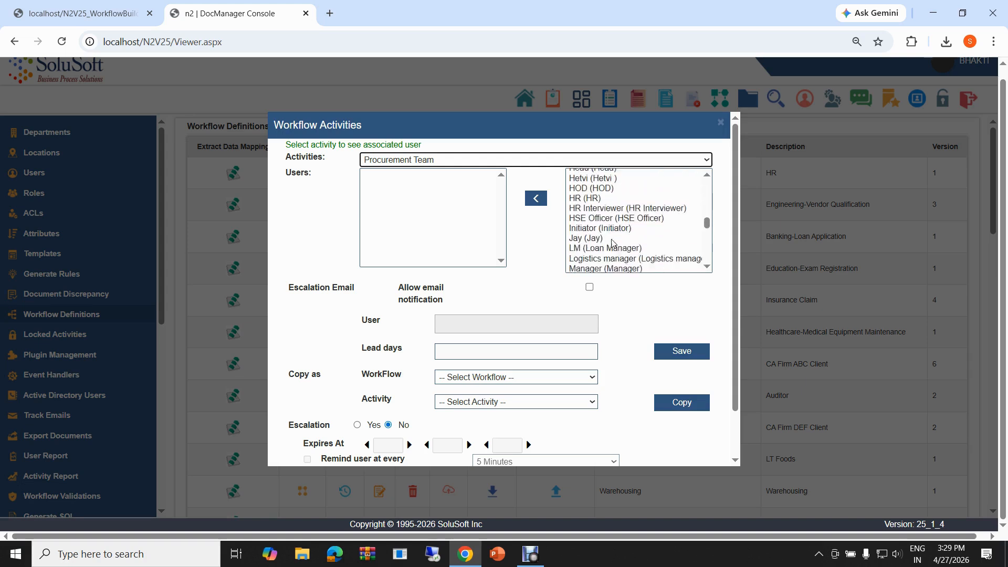
pyautogui.scroll(15, 612, 241)
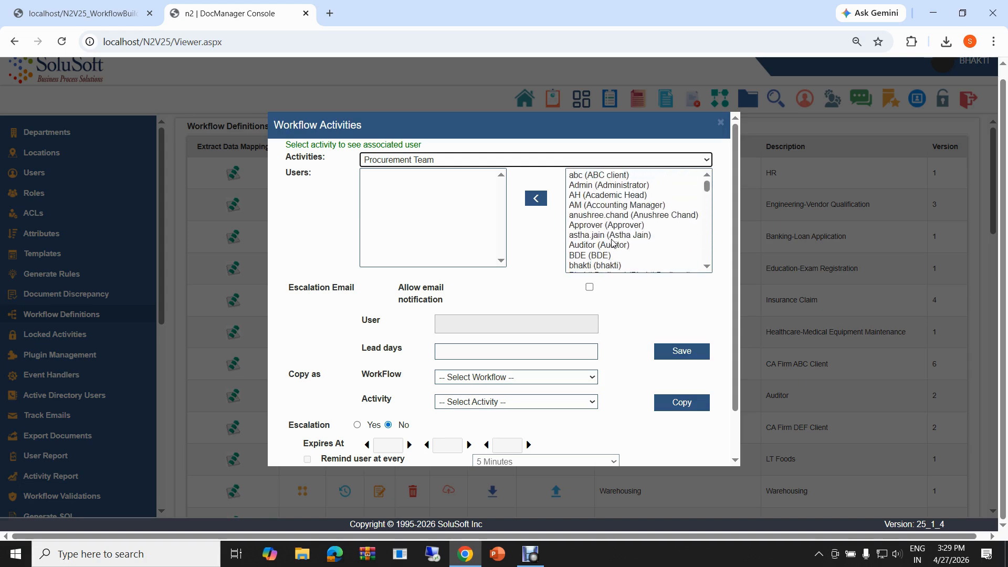
pyautogui.click(609, 185)
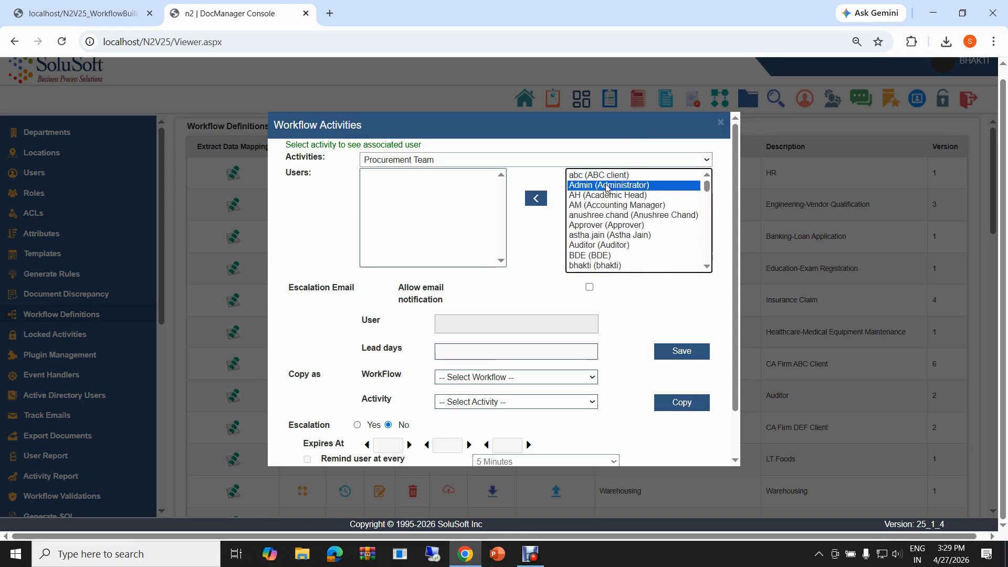
pyautogui.click(539, 199)
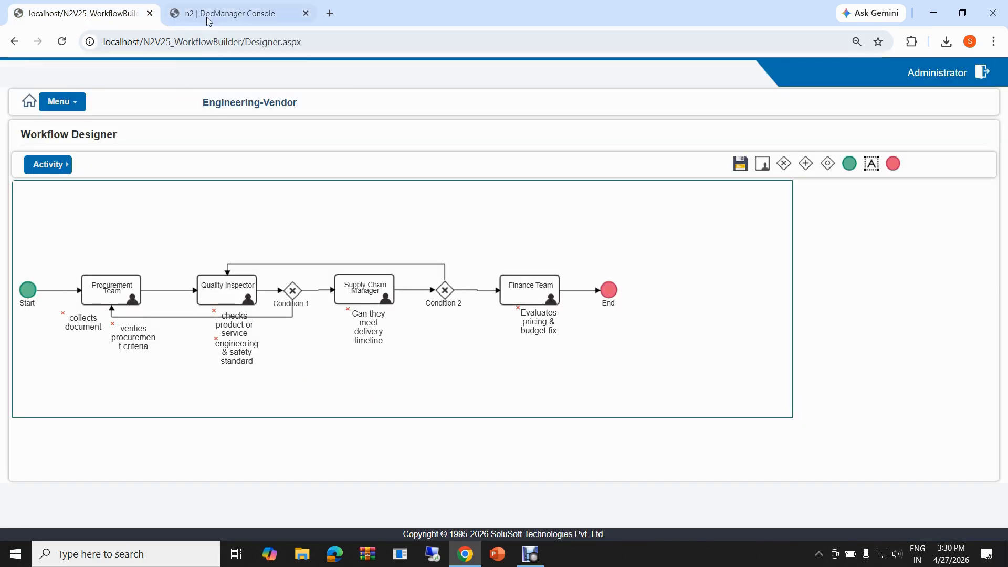
# - Return to the n2 login page from the logout page and sign in with the saved admin account
pyautogui.click(208, 15)
pyautogui.click(382, 201)
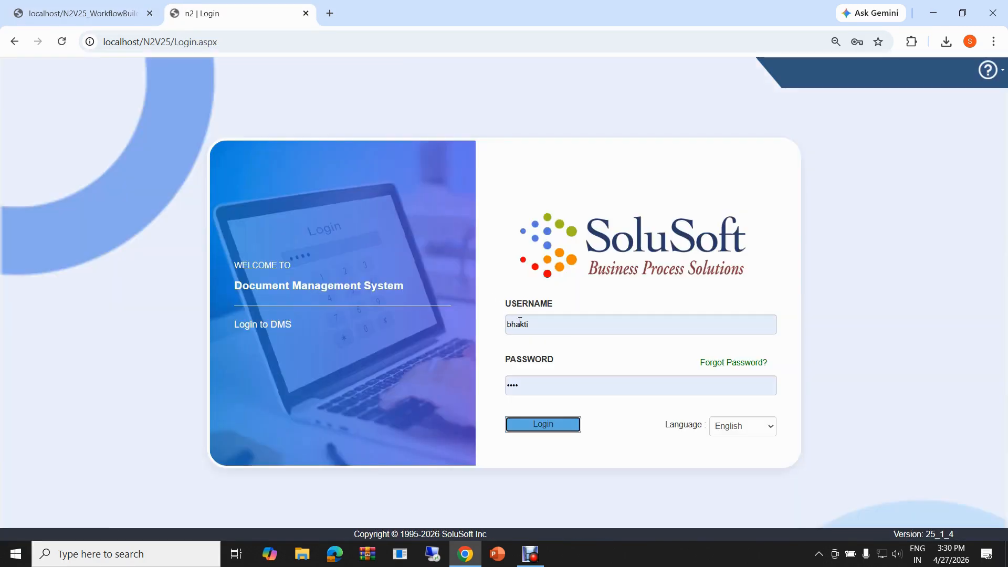
pyautogui.click(541, 330)
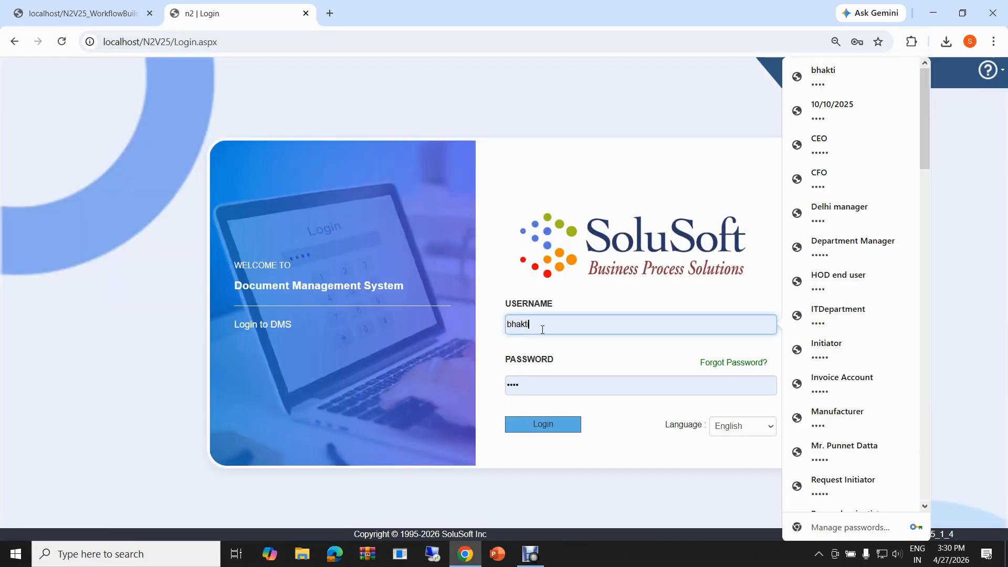
pyautogui.press('BackSpace')
pyautogui.press('BackSpace')
pyautogui.press('BackSpace')
pyautogui.press('BackSpace')
pyautogui.press('BackSpace')
pyautogui.press('BackSpace')
pyautogui.write('adm')
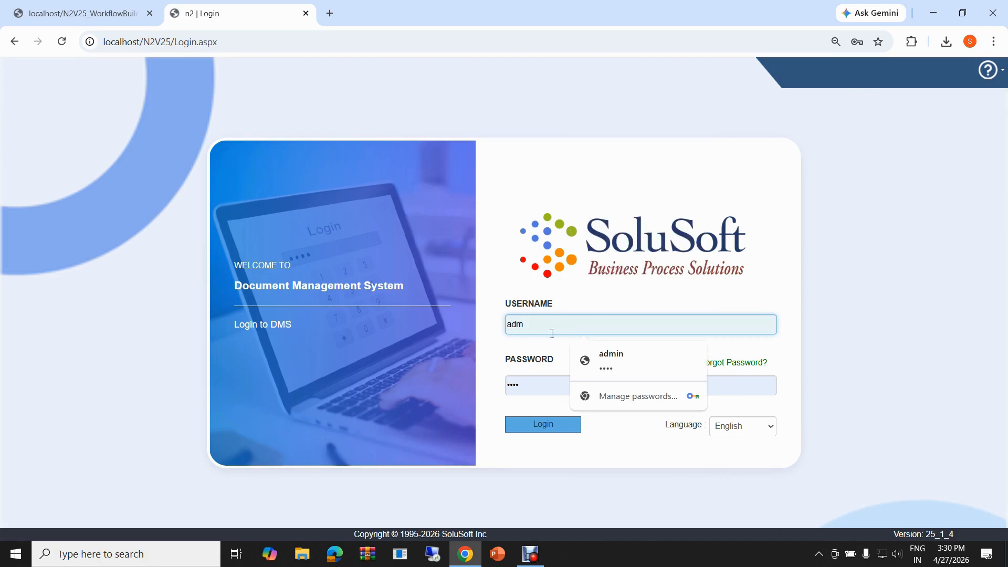
pyautogui.click(611, 357)
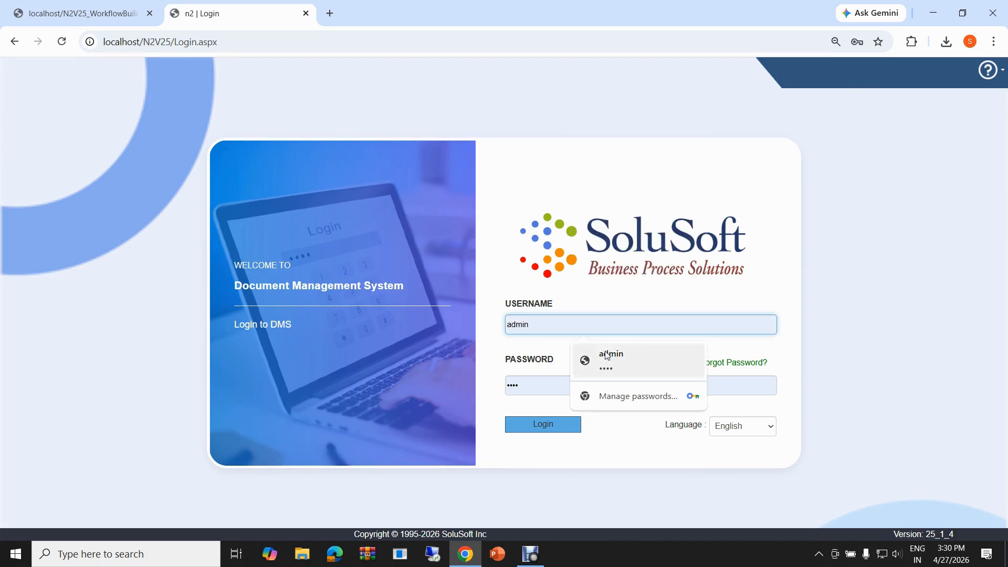
pyautogui.click(540, 426)
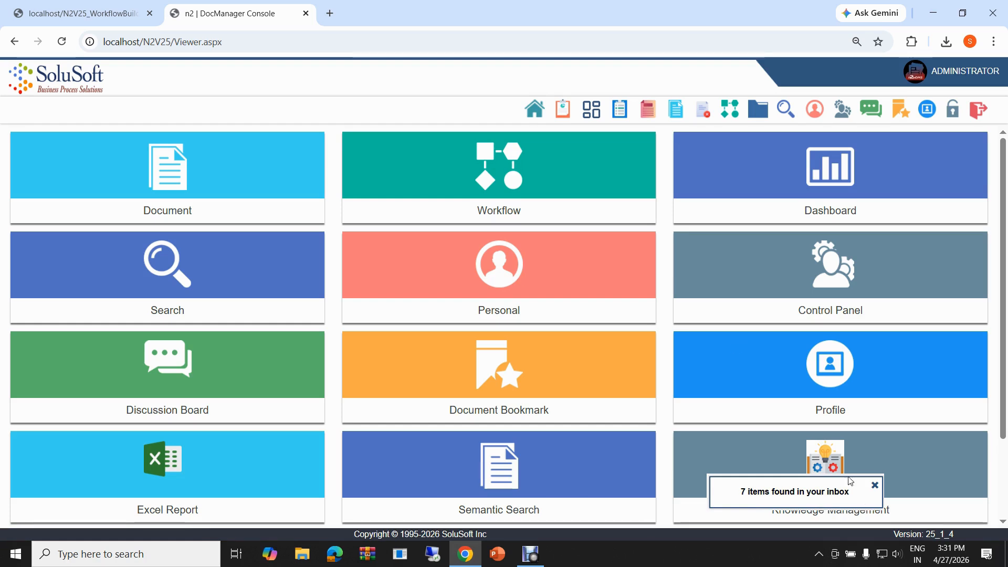
# - Start a new workflow of type Engineering-Vendor and choose its activity to open the start form
pyautogui.click(508, 164)
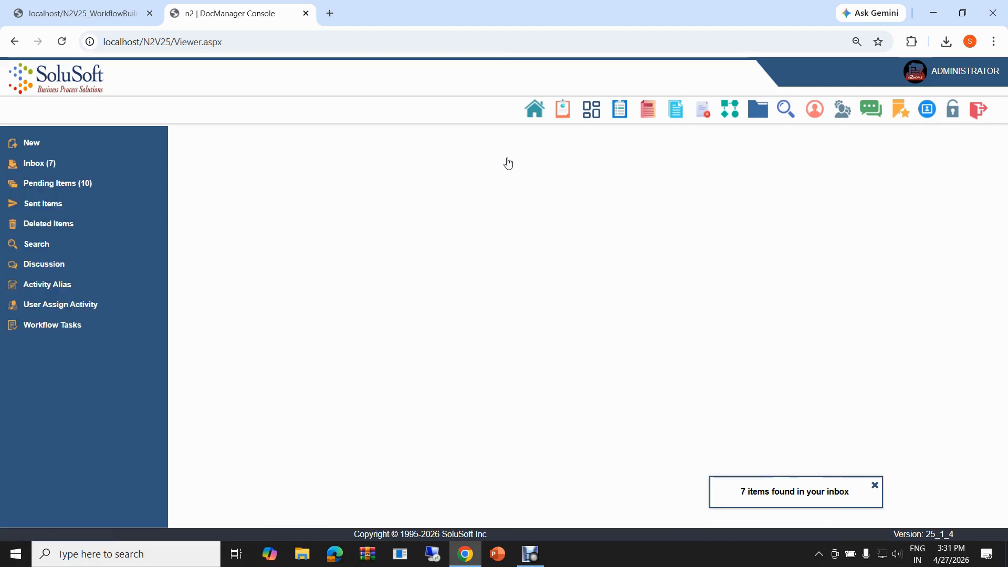
pyautogui.click(52, 148)
pyautogui.click(648, 156)
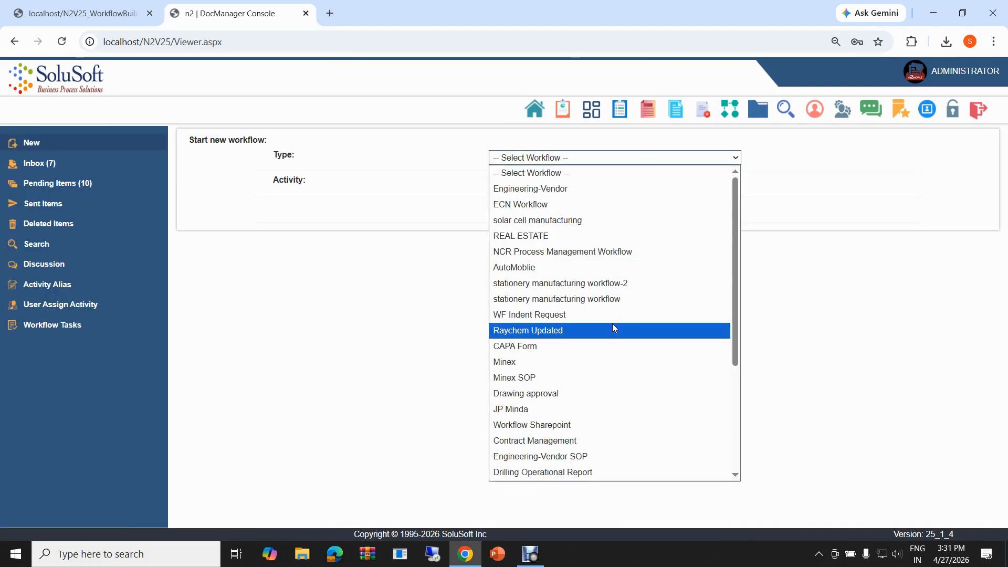
pyautogui.scroll(-4, 612, 323)
pyautogui.scroll(4, 613, 324)
pyautogui.click(525, 188)
pyautogui.click(514, 183)
pyautogui.click(513, 214)
pyautogui.click(514, 213)
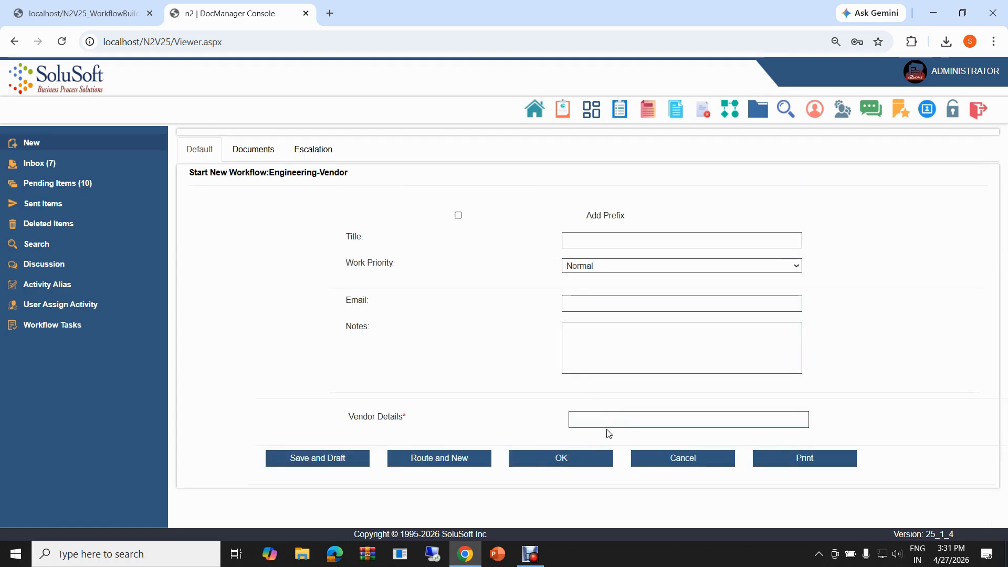
# - Fill in the vendor's name under Vendor Details, title the new Engineering-Vendor workflow Product-1, and submit it
pyautogui.click(599, 423)
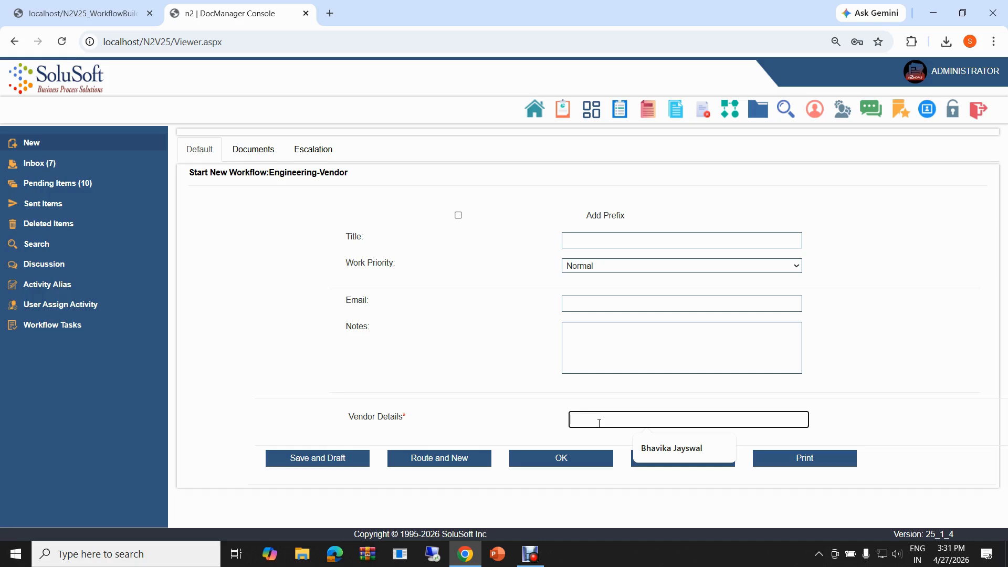
pyautogui.click(645, 447)
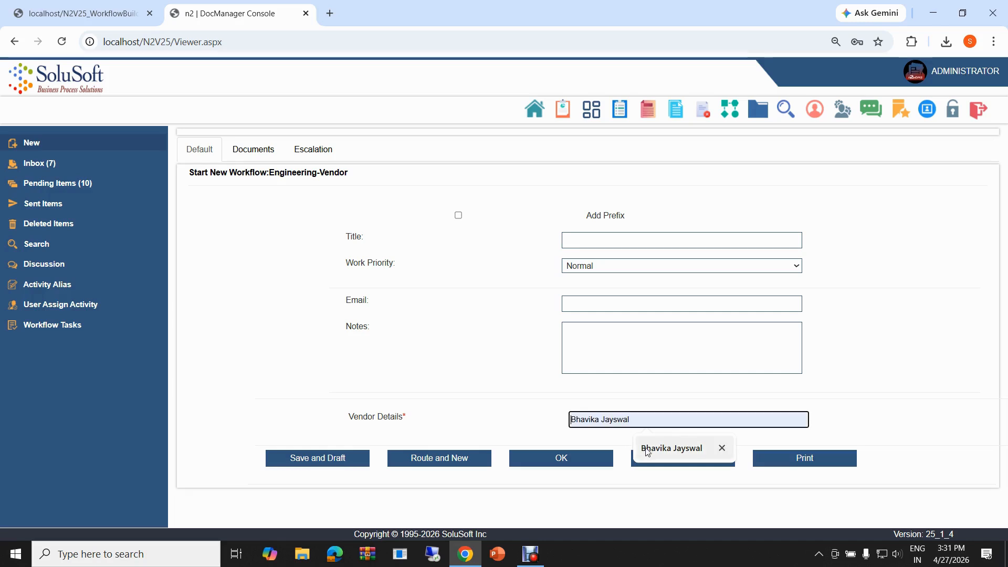
pyautogui.click(593, 243)
pyautogui.write('P')
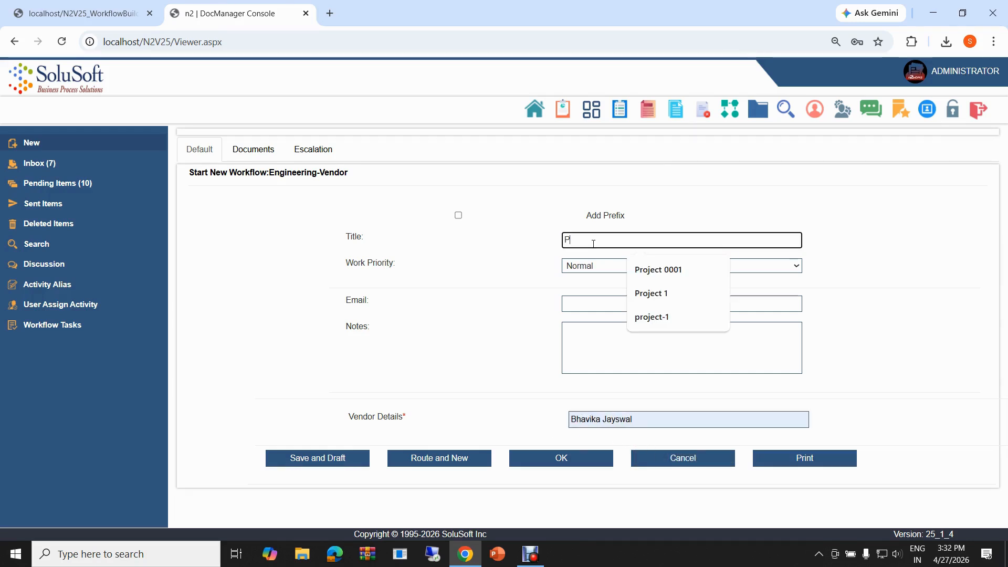
pyautogui.write('rodu')
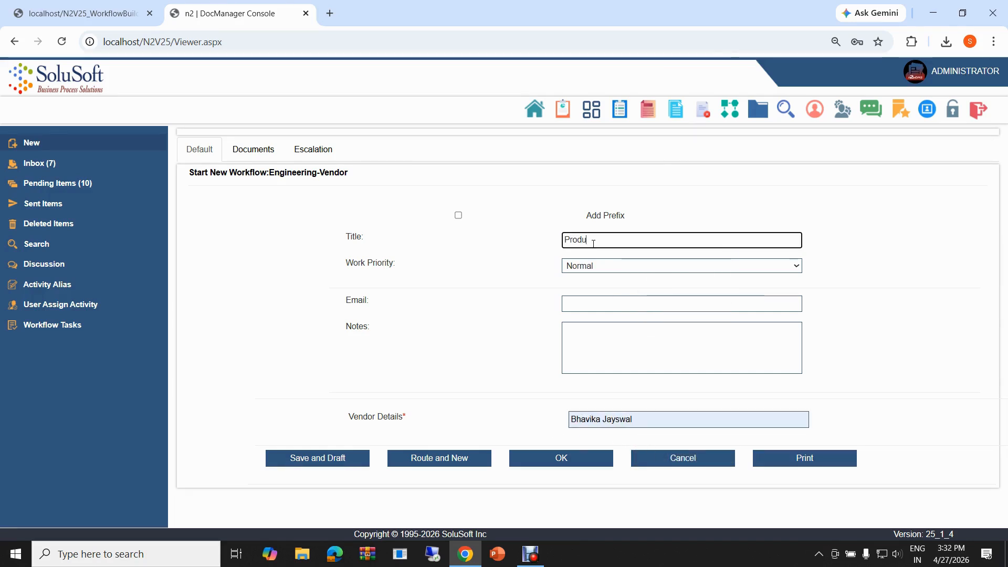
pyautogui.write('ct-1')
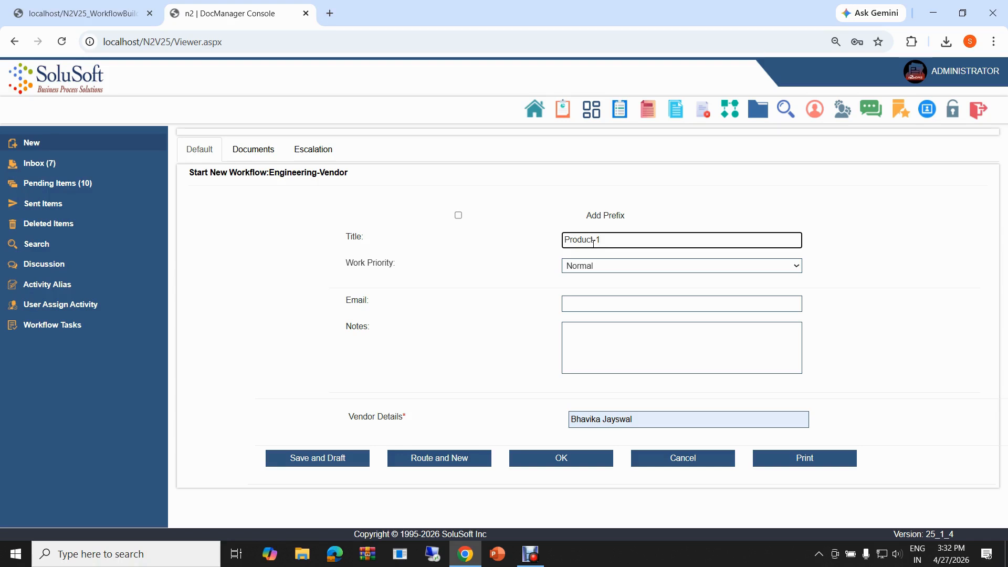
pyautogui.click(570, 464)
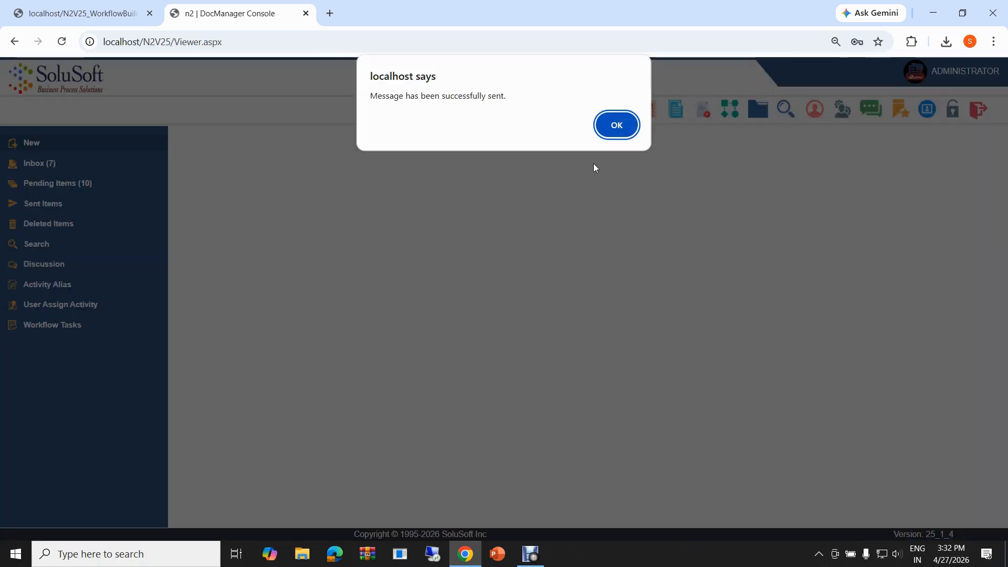
pyautogui.click(617, 126)
# - Examine the Quality Inspector activity in the Engineering-Vendor workflow diagram and return to the DocManager console
pyautogui.click(112, 7)
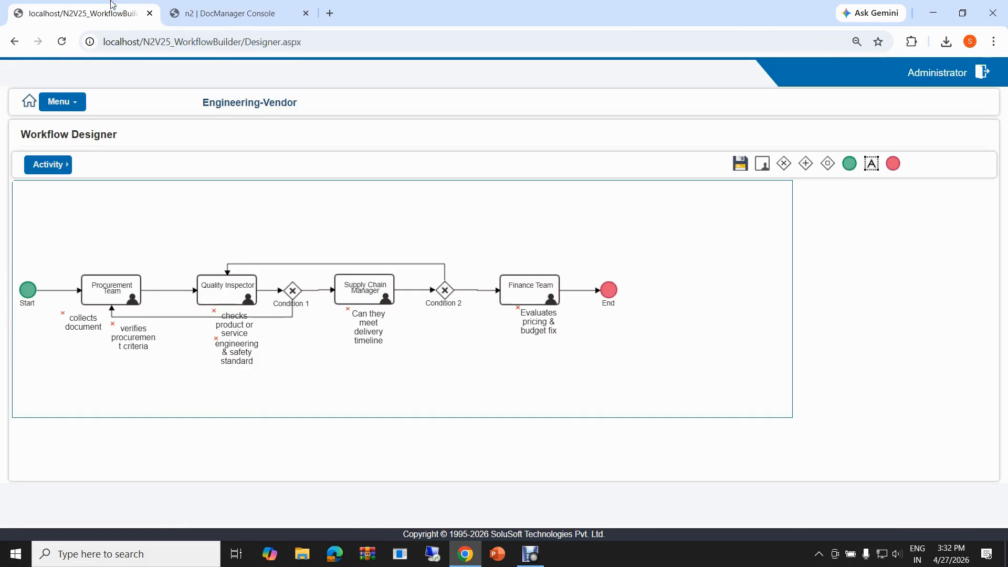
pyautogui.click(229, 298)
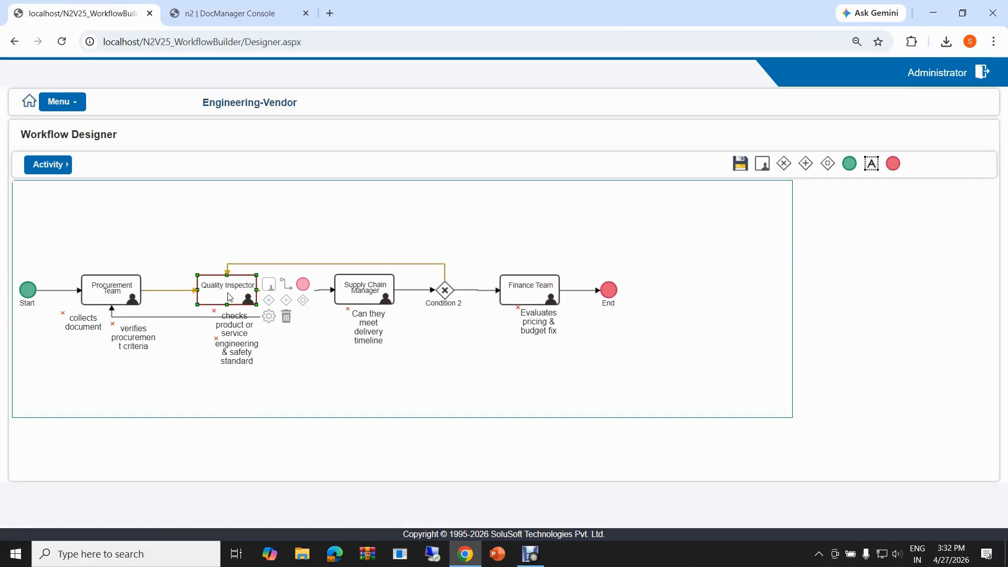
pyautogui.click(308, 371)
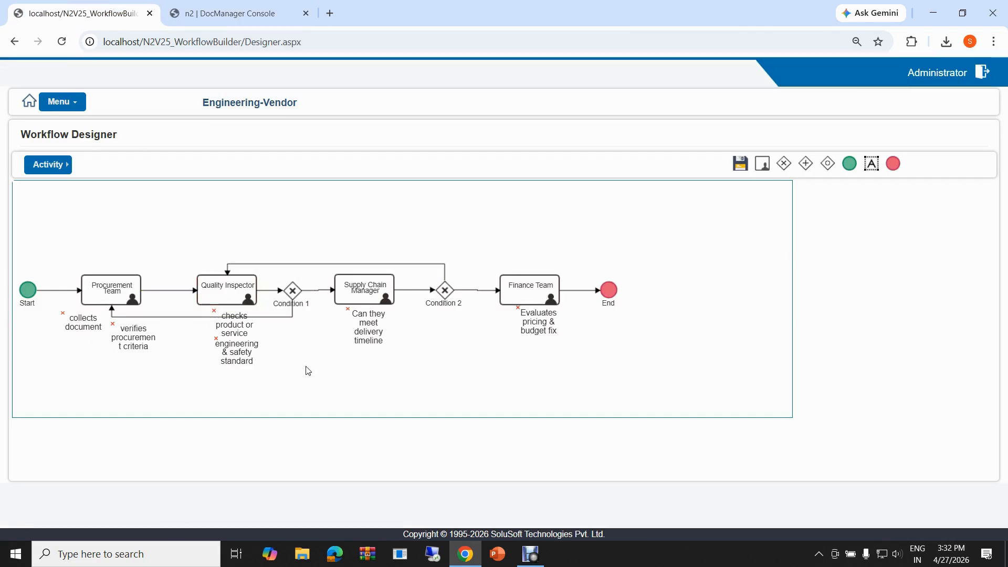
pyautogui.hotkey('ctrl', 'Tab')
# - Sign in with the quality control account and list the workflow inbox items for Engineering-Vendor
pyautogui.click(545, 423)
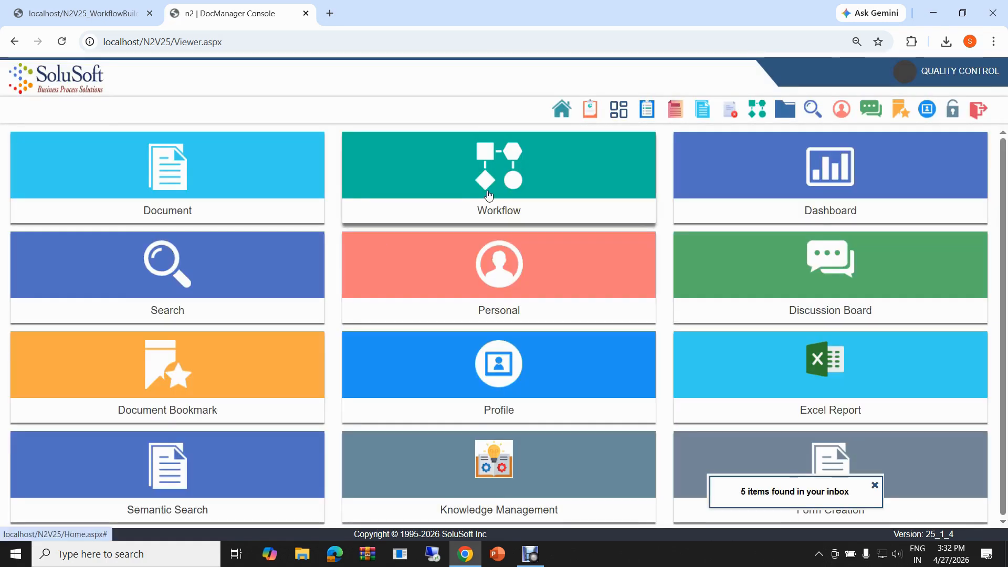
pyautogui.click(489, 195)
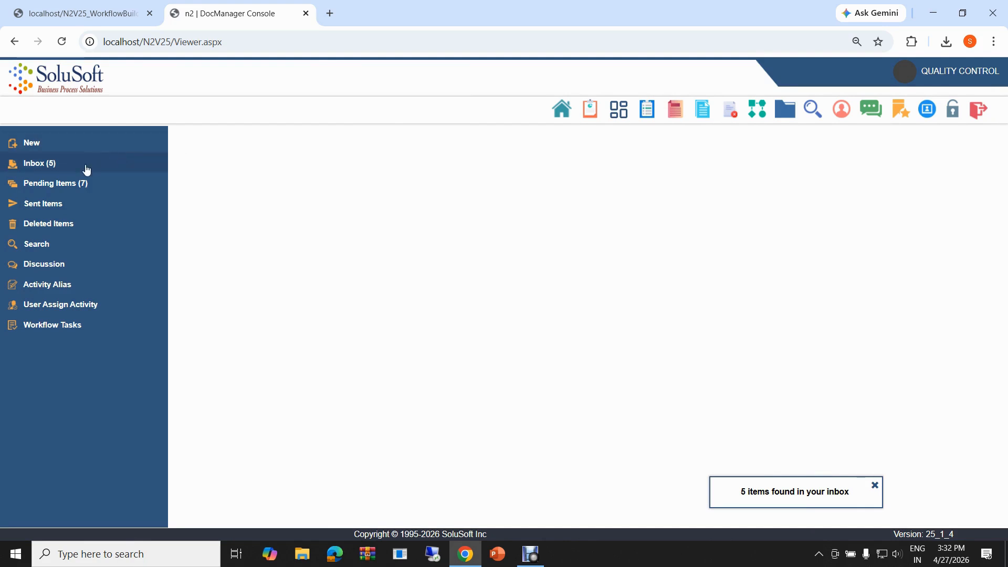
pyautogui.click(86, 169)
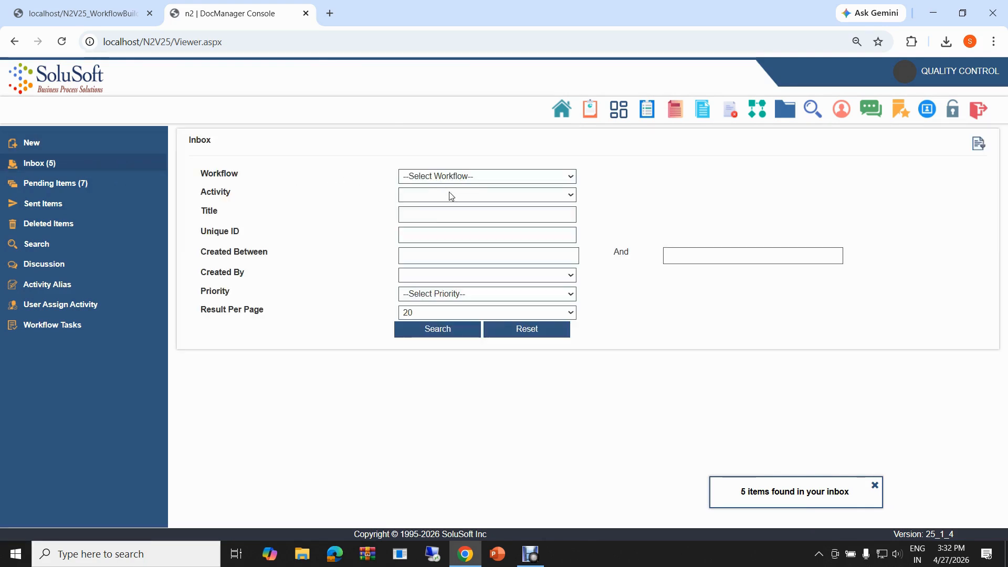
pyautogui.click(456, 176)
pyautogui.click(447, 364)
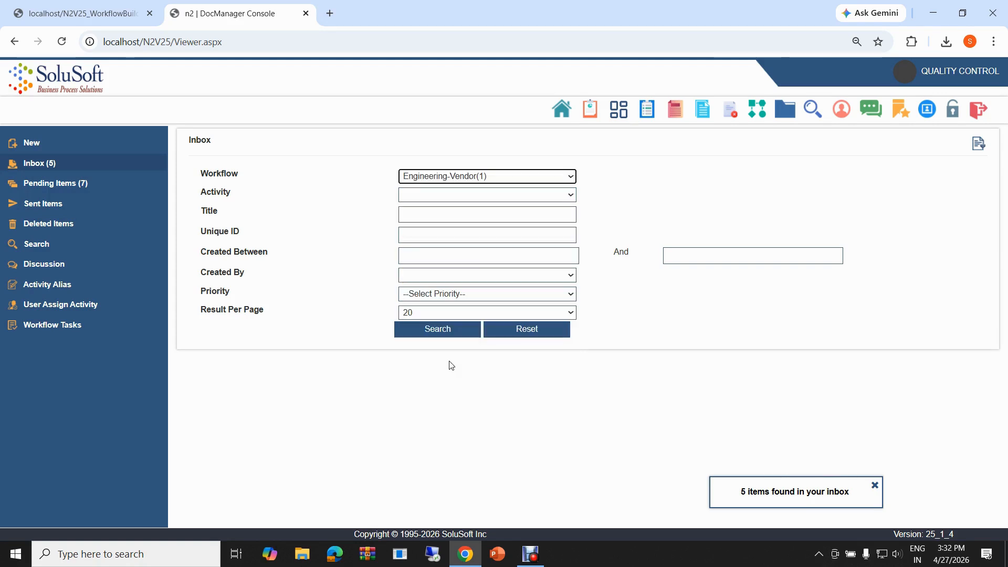
pyautogui.click(421, 348)
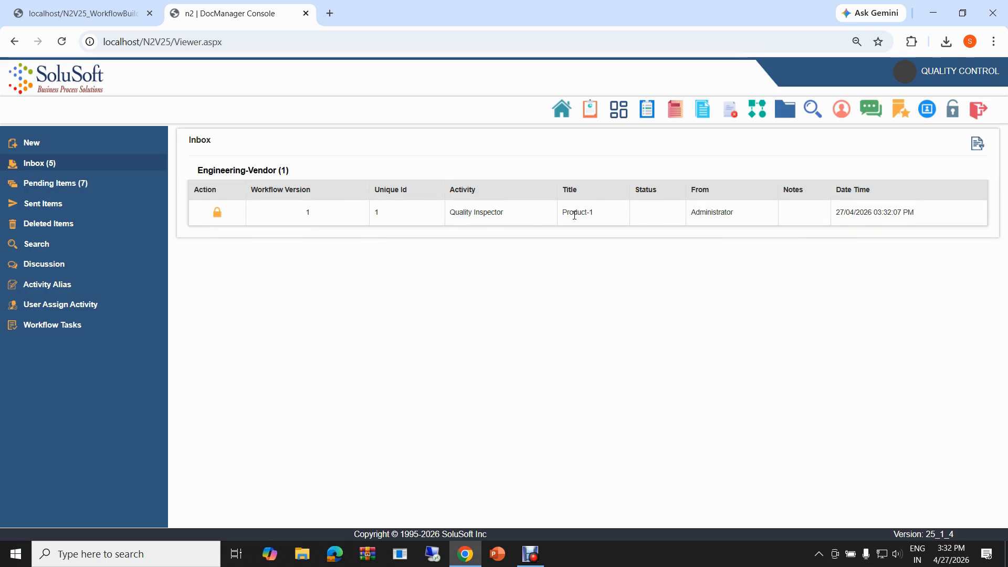
# - Claim the Product-1 work item at the Quality Inspector activity and open its forwarding details
pyautogui.click(217, 212)
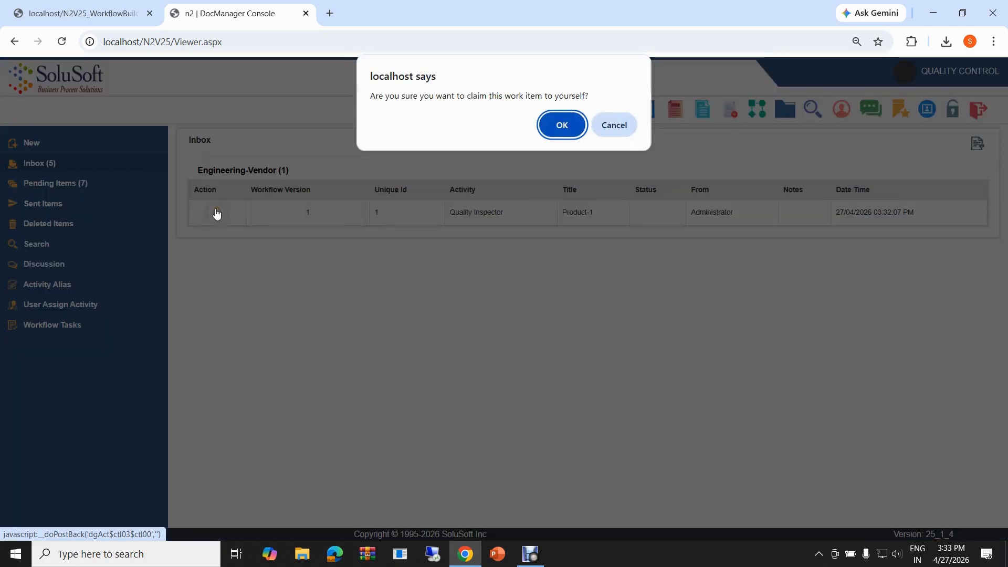
pyautogui.click(554, 132)
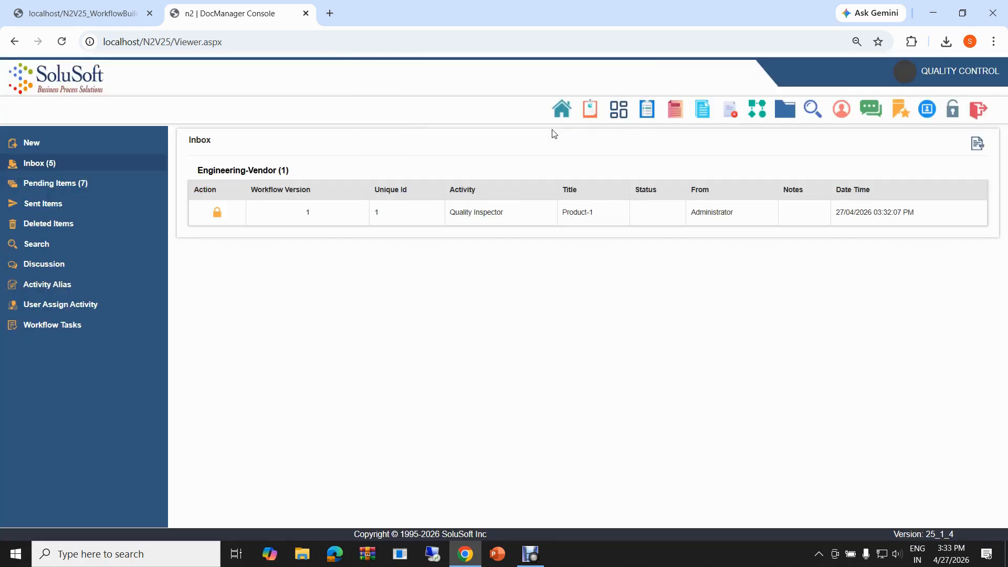
pyautogui.click(315, 211)
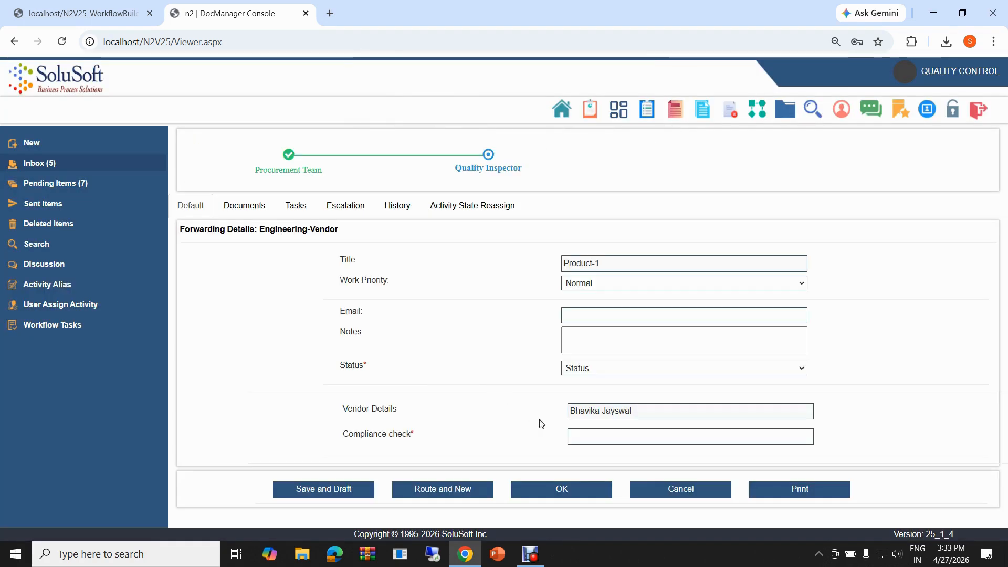
# - Enter Bad as the compliance check and set the status of the Product-1 item to Reject
pyautogui.click(593, 439)
pyautogui.write('Bad')
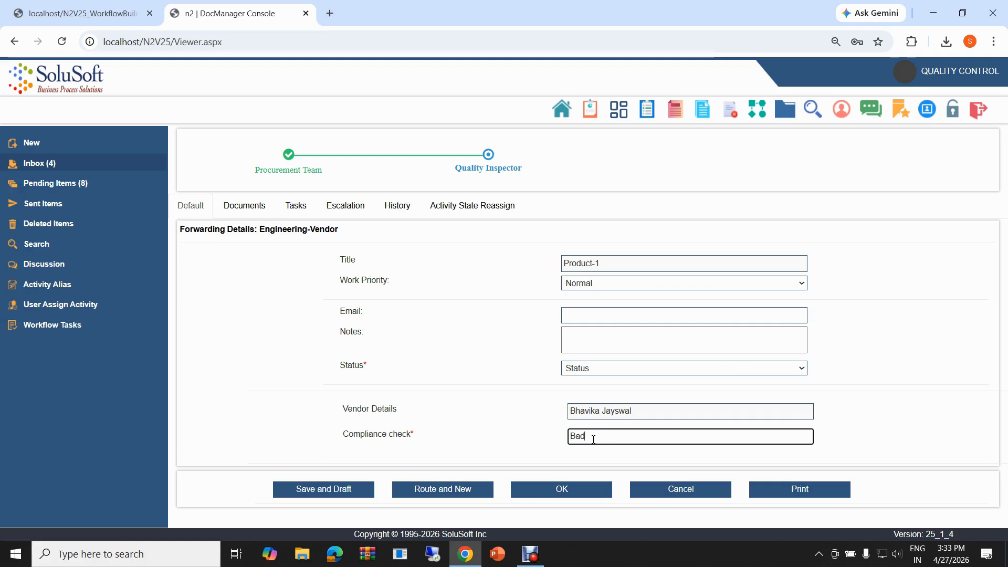
pyautogui.click(508, 402)
pyautogui.click(575, 370)
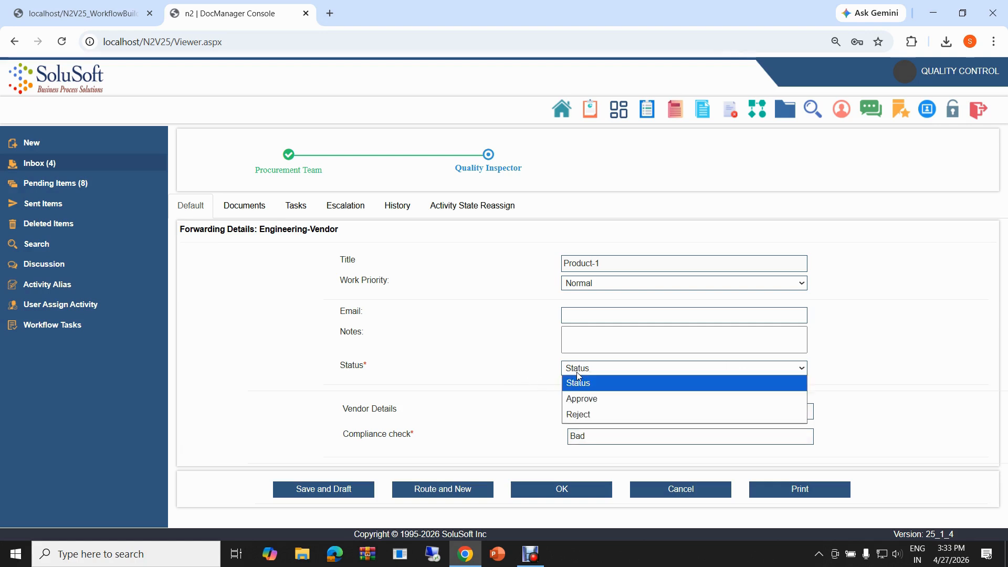
pyautogui.click(575, 415)
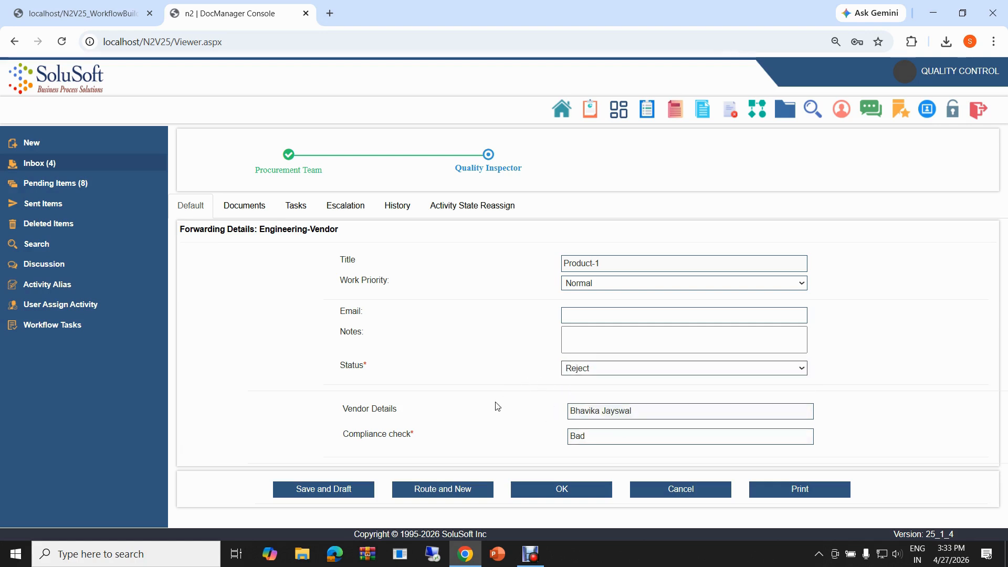
# - Attach Production_Record_Shift_C and Production_Record_Shift_B from the Solar Cell Manufacturing template and review the item's document list
pyautogui.click(236, 209)
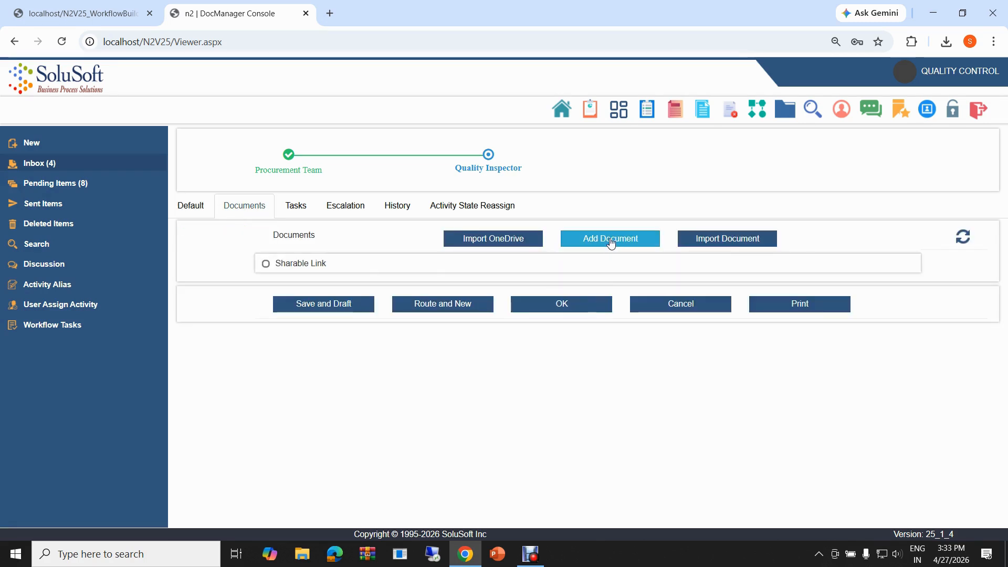
pyautogui.click(611, 240)
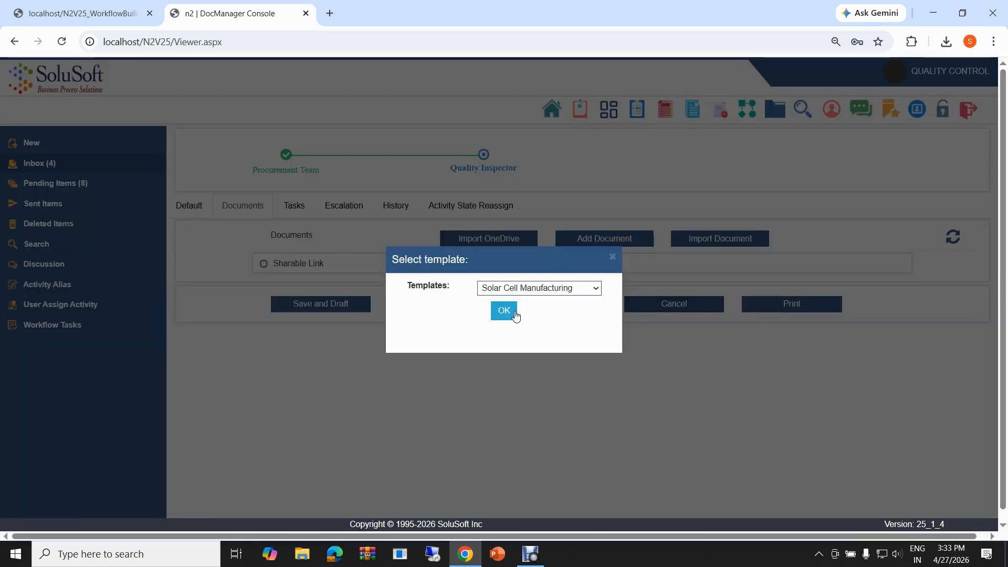
pyautogui.click(514, 314)
pyautogui.click(503, 407)
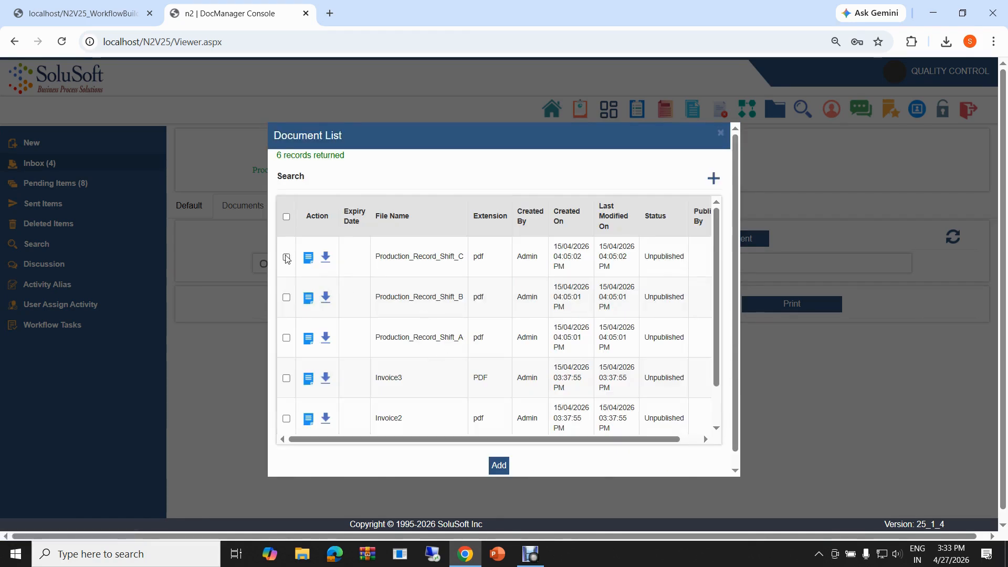
pyautogui.click(286, 257)
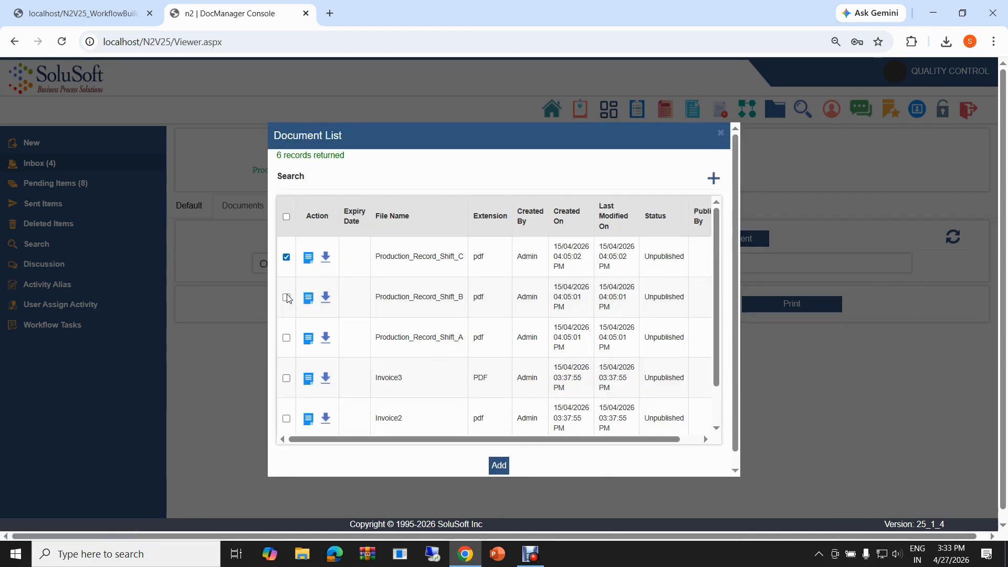
pyautogui.click(503, 468)
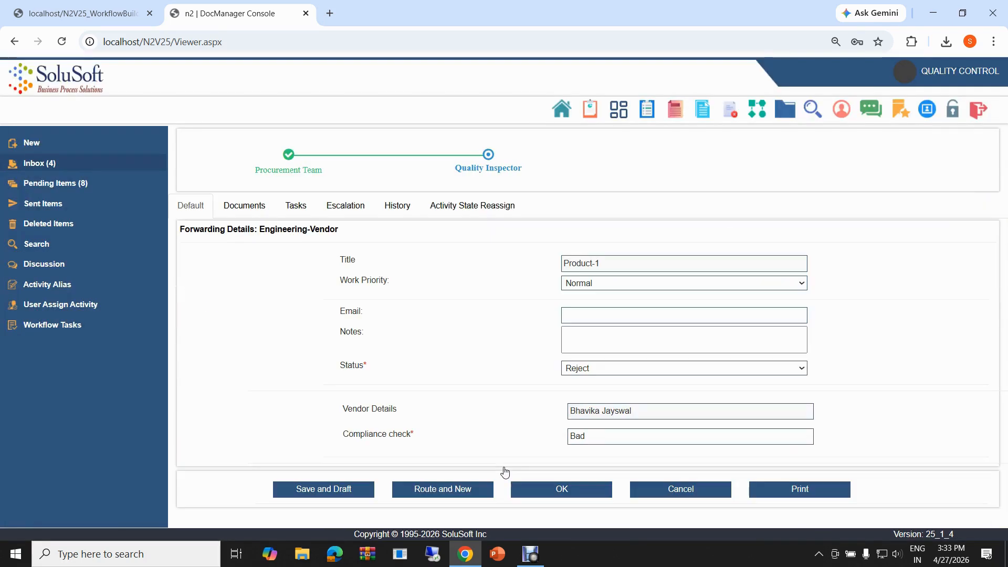
pyautogui.click(254, 208)
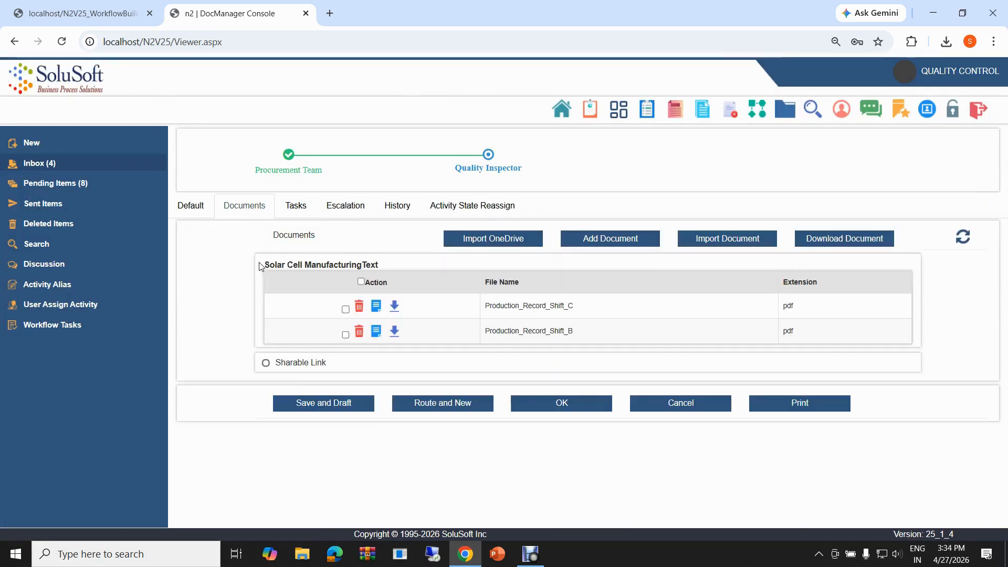
# - Return to the forwarding details and submit the rejected Product-1 item
pyautogui.click(192, 213)
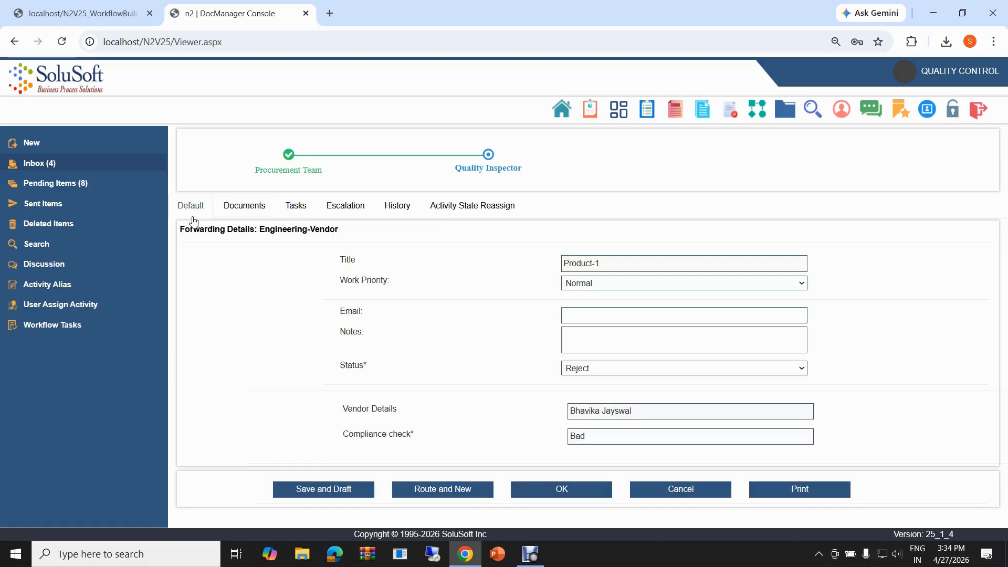
pyautogui.click(555, 491)
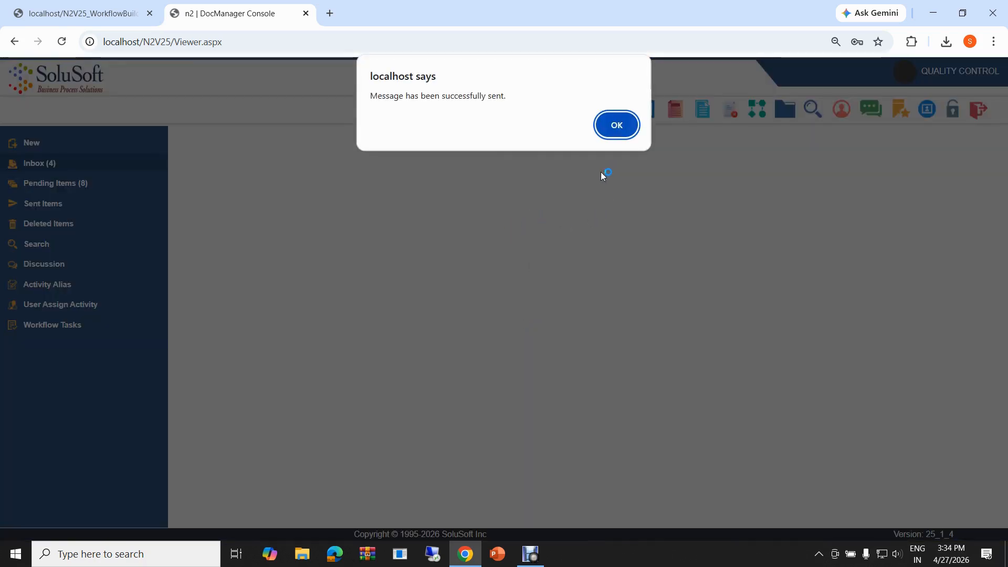
pyautogui.click(614, 124)
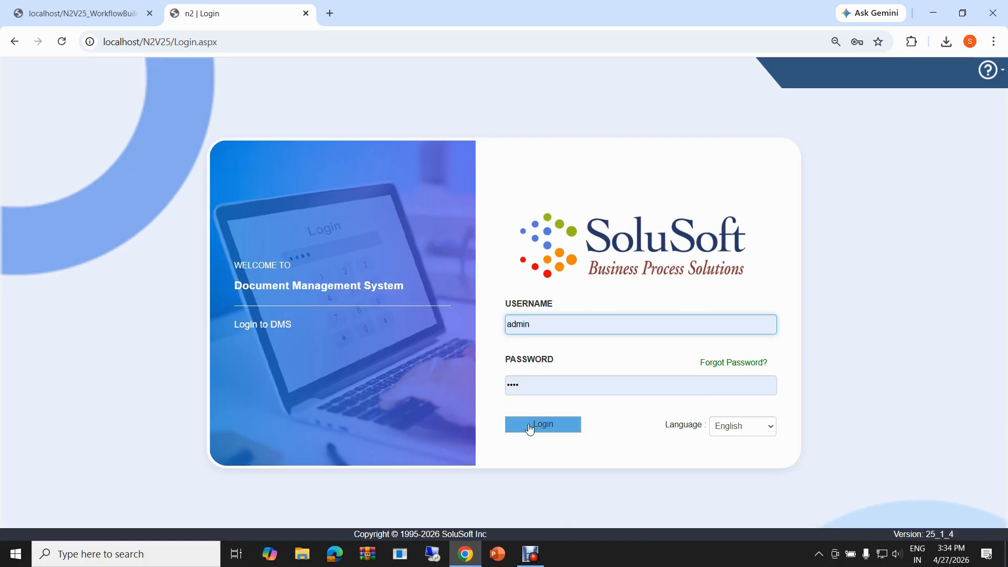
# - Sign in with the admin account and claim the returned Product-1 item from the Engineering-Vendor inbox
pyautogui.click(529, 428)
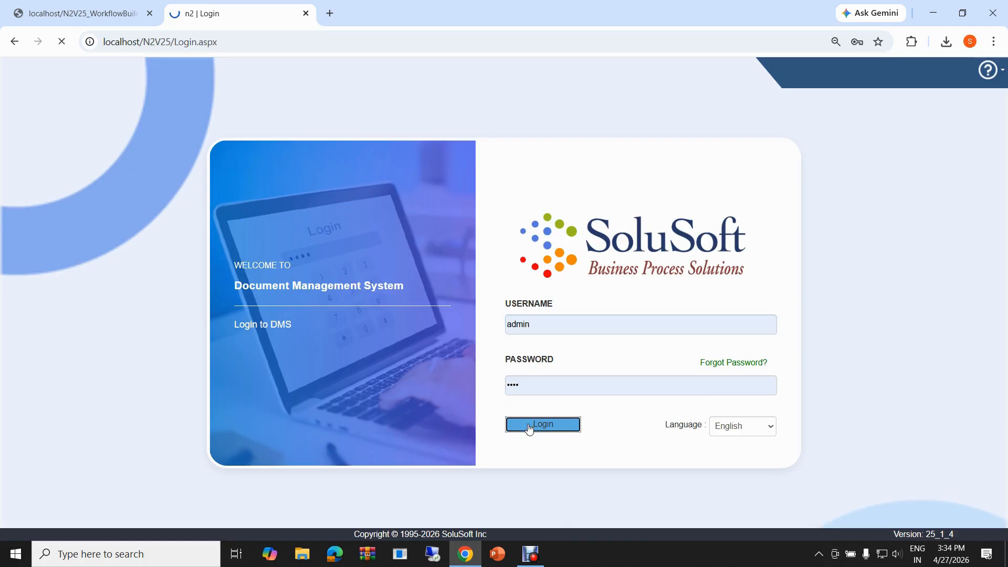
pyautogui.click(410, 370)
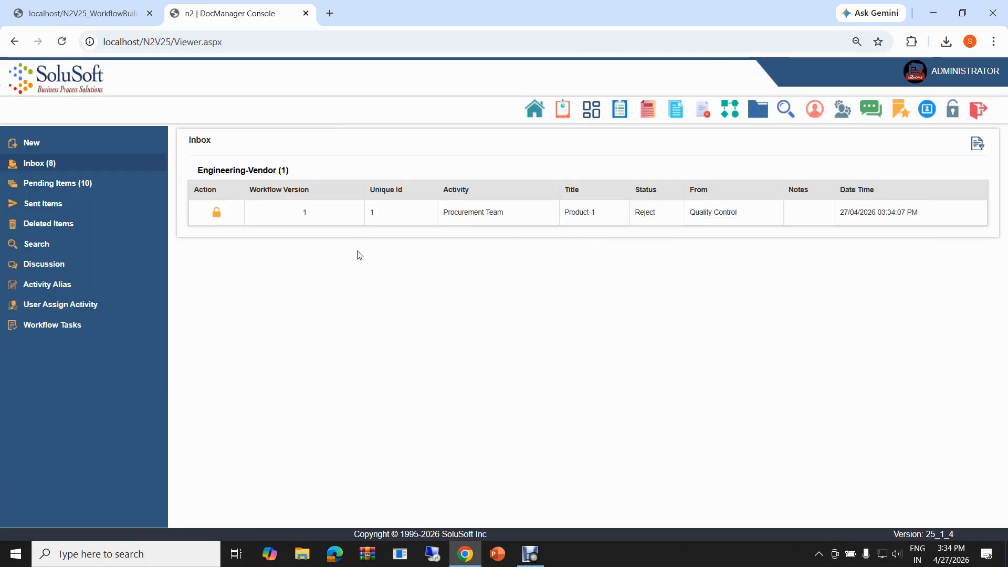
pyautogui.click(216, 214)
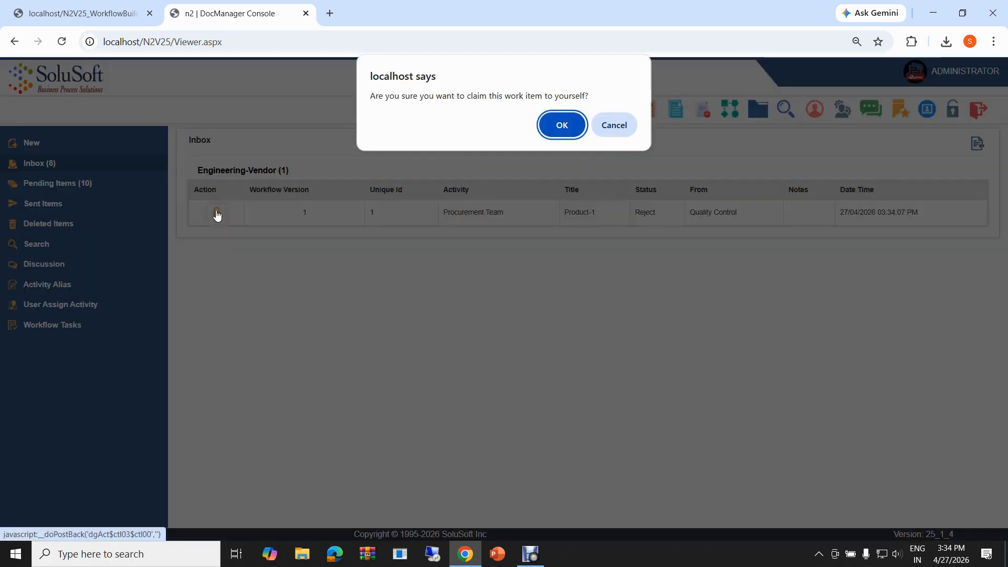
pyautogui.click(562, 125)
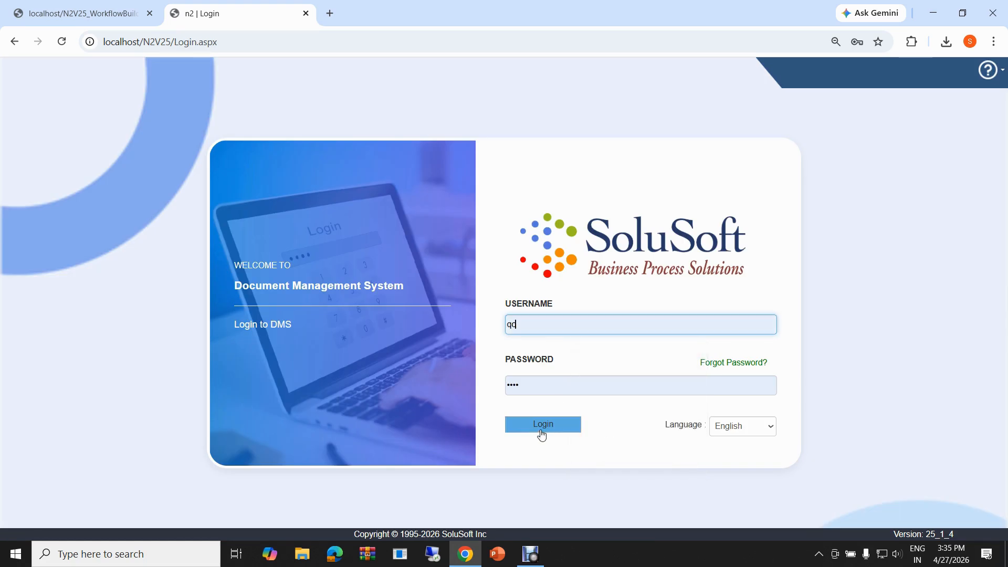
# - Sign in with the quality control account and submit Product-1 with status Approve and compliance check GOOD
pyautogui.click(541, 433)
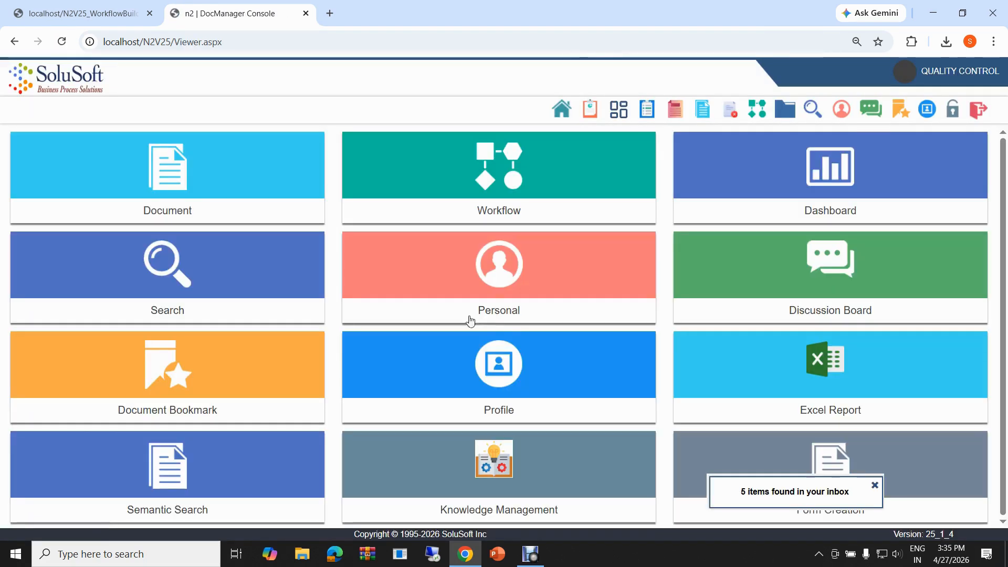
pyautogui.click(526, 159)
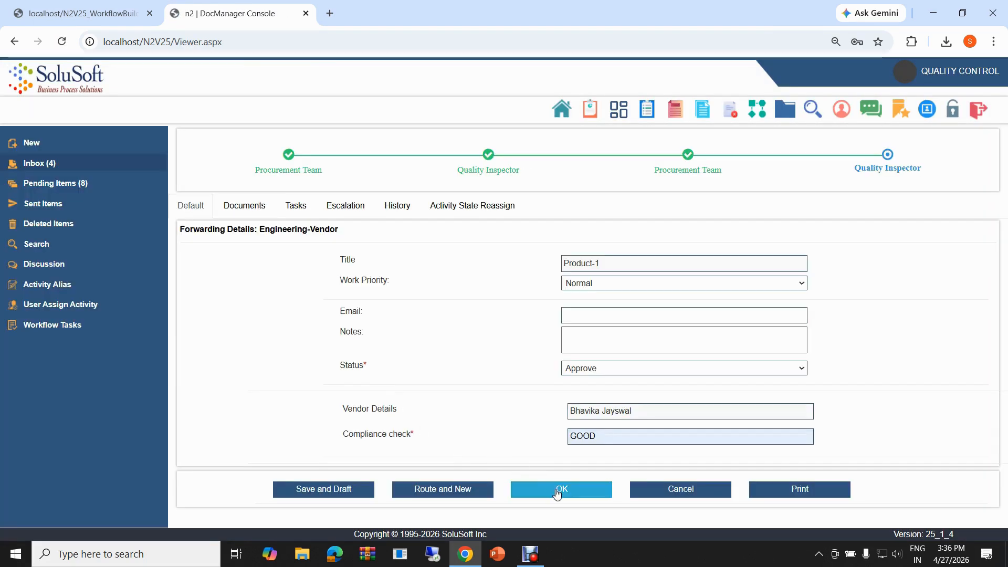
pyautogui.click(557, 492)
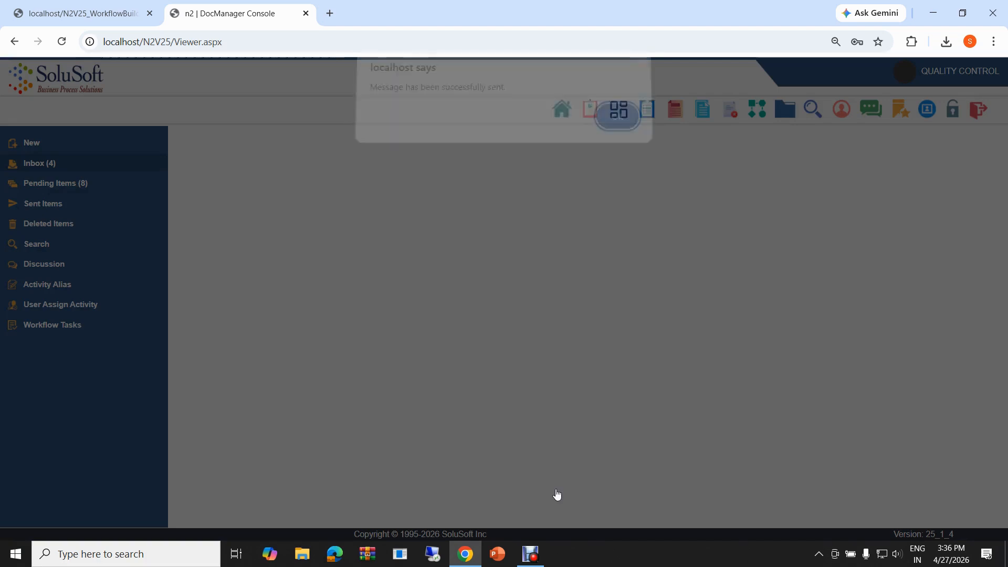
pyautogui.click(616, 126)
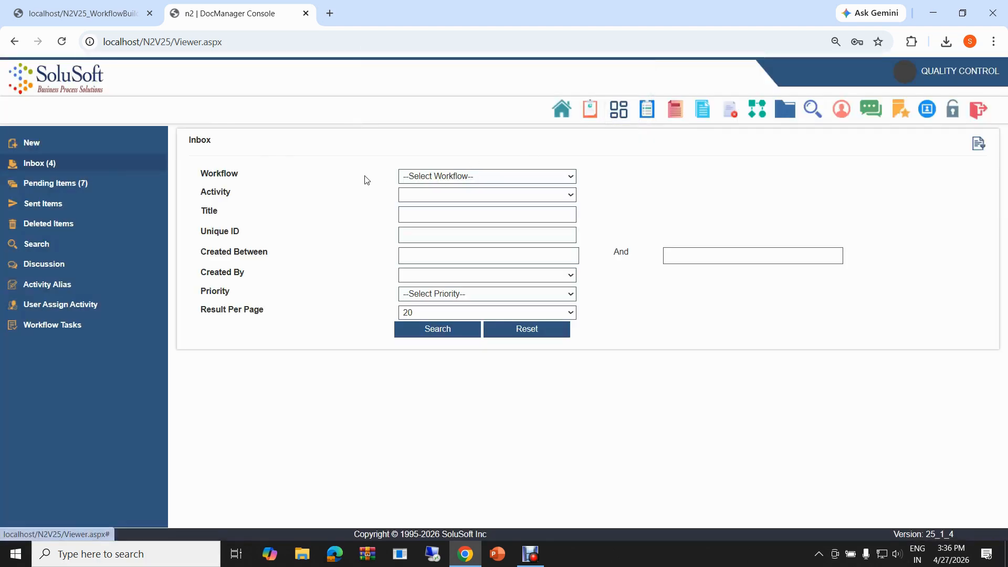
# - Check the Engineering-Vendor workflow diagram, and sign in to the document management system with the supply chain manager account
pyautogui.click(117, 24)
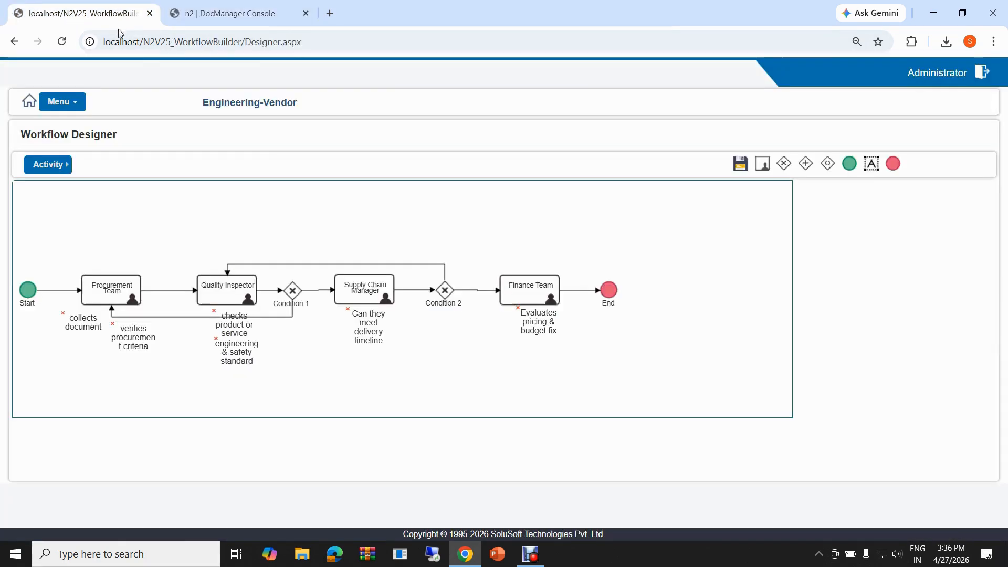
pyautogui.click(237, 13)
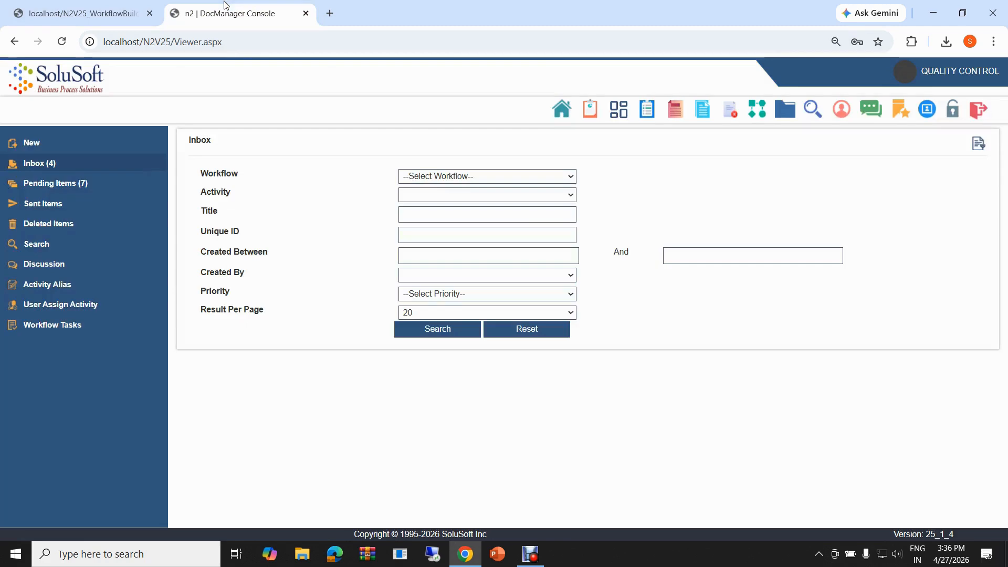
pyautogui.click(952, 107)
pyautogui.click(545, 427)
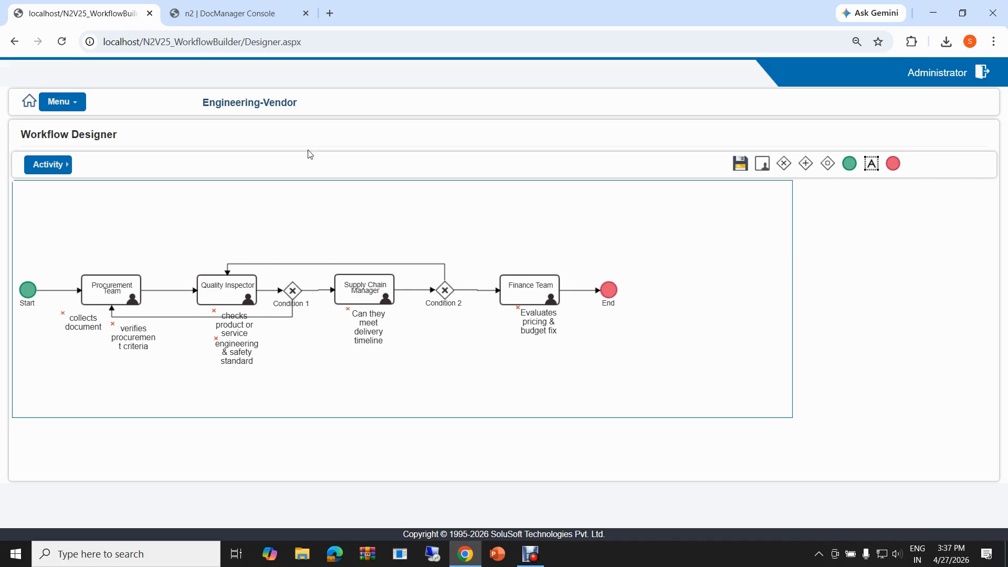
# - Submit Product-1 from the Supply Chain Manager activity with status Approve and approver remark "Good pass the test"
pyautogui.click(236, 20)
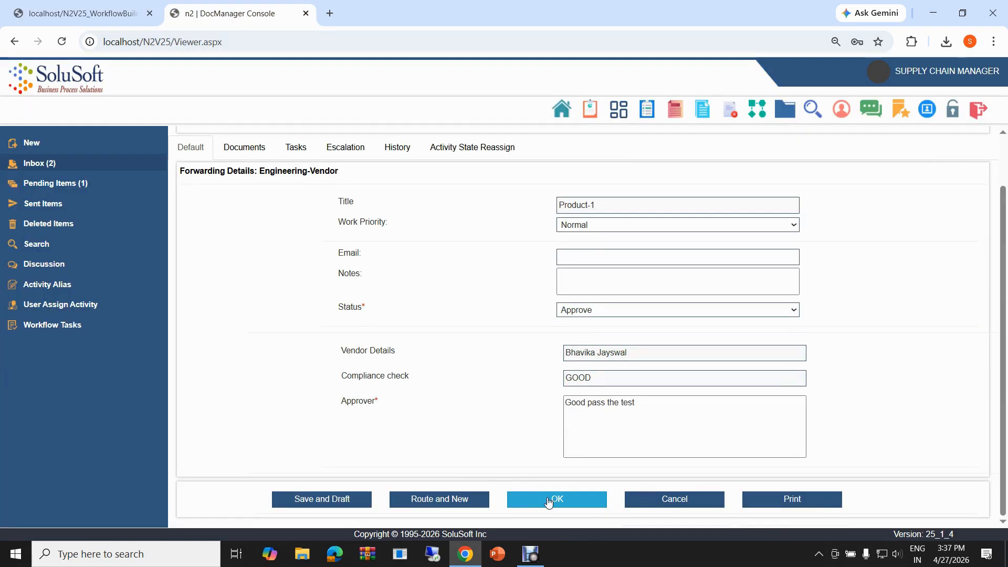
pyautogui.click(548, 501)
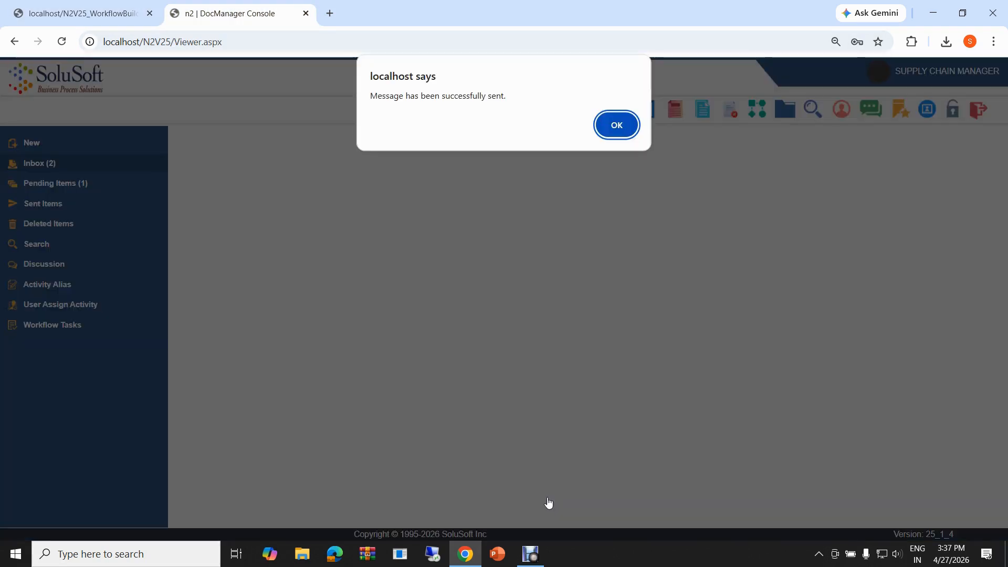
pyautogui.click(617, 125)
# - Sign in with the finance team member's saved account and open Product-1 from the workflow inbox
pyautogui.write('h')
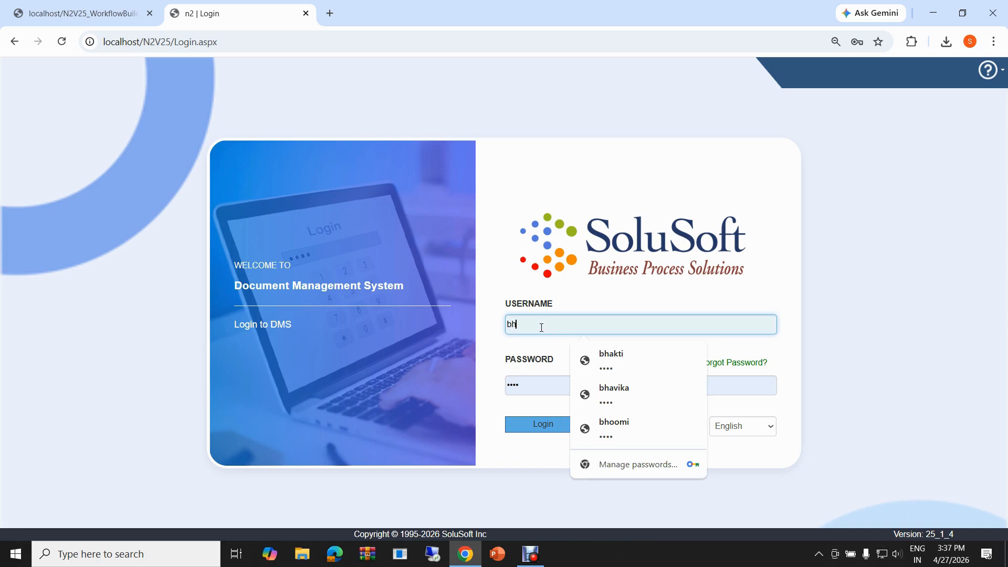
pyautogui.press('Down')
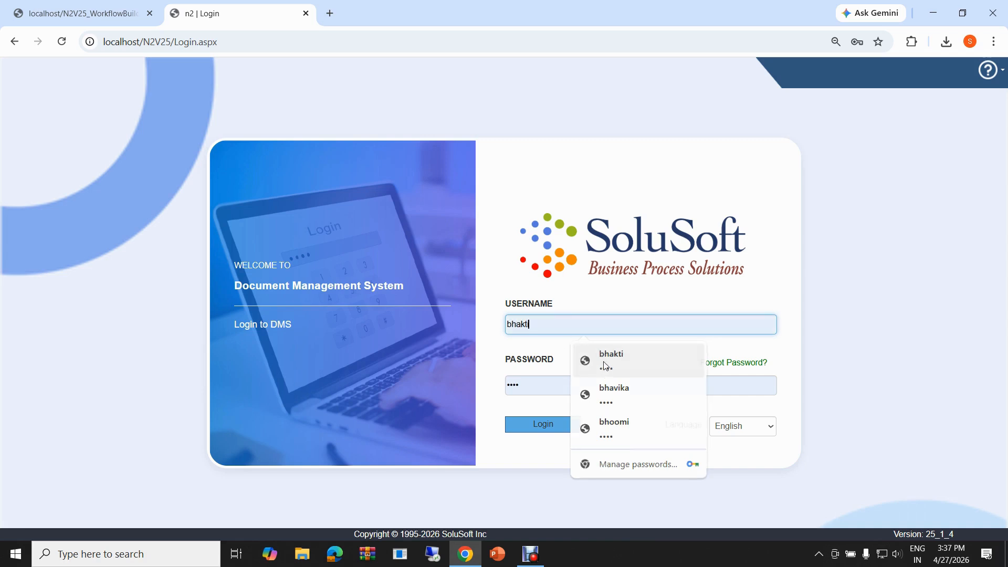
pyautogui.press('Return')
pyautogui.click(533, 428)
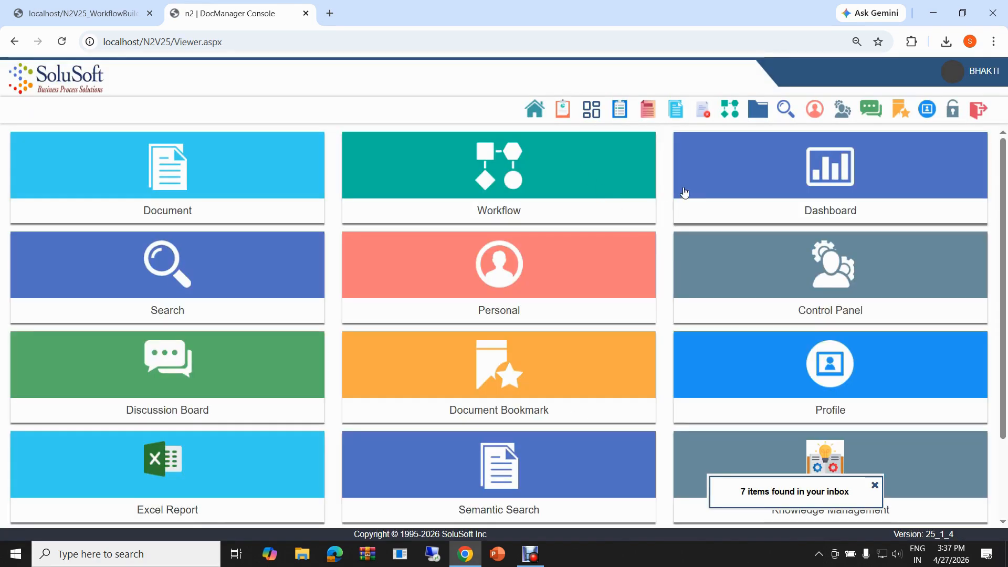
pyautogui.click(551, 187)
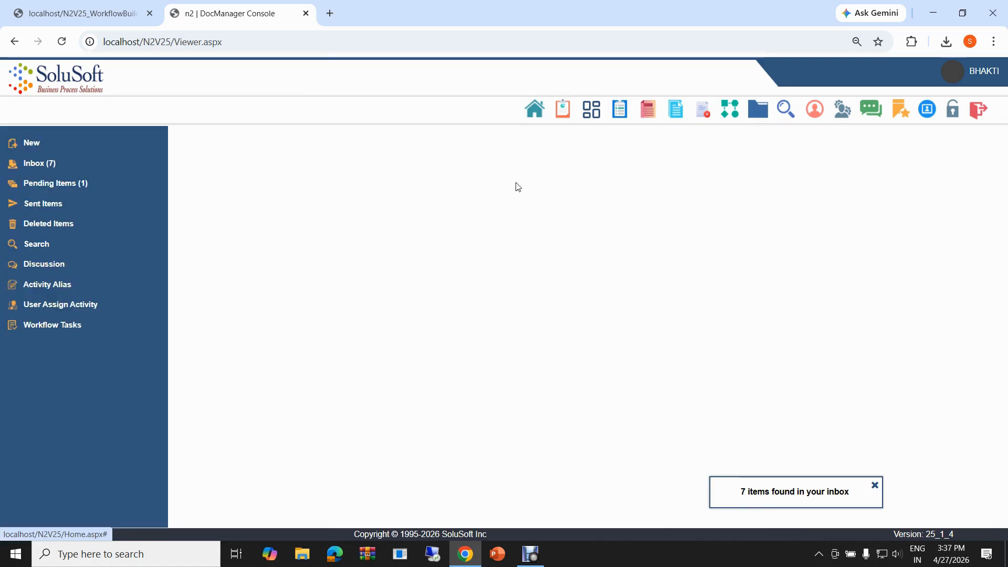
pyautogui.click(68, 168)
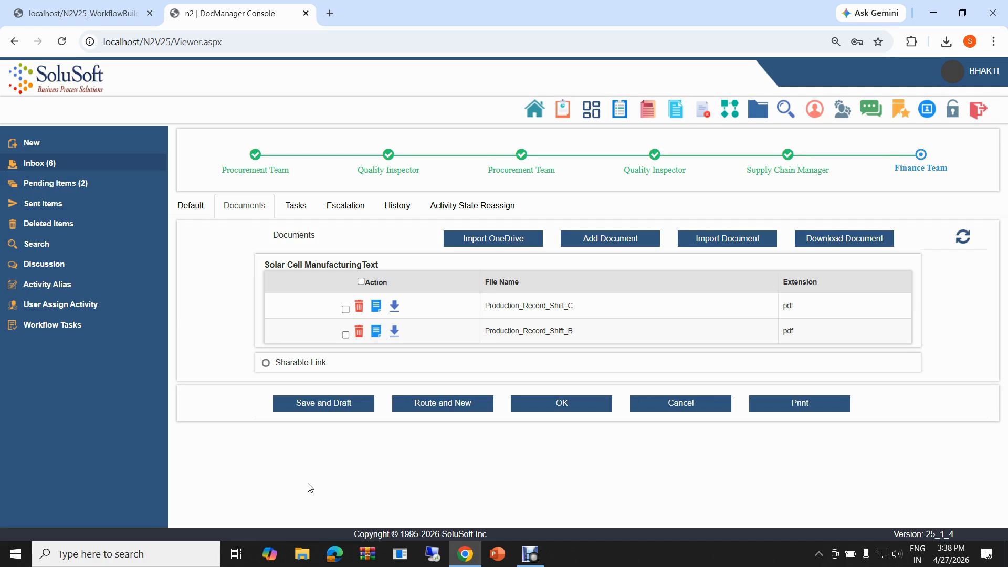
# - Return to Product-1's forwarding details at the Finance Team activity, with "pass the timeline" as the contract remark
pyautogui.click(192, 206)
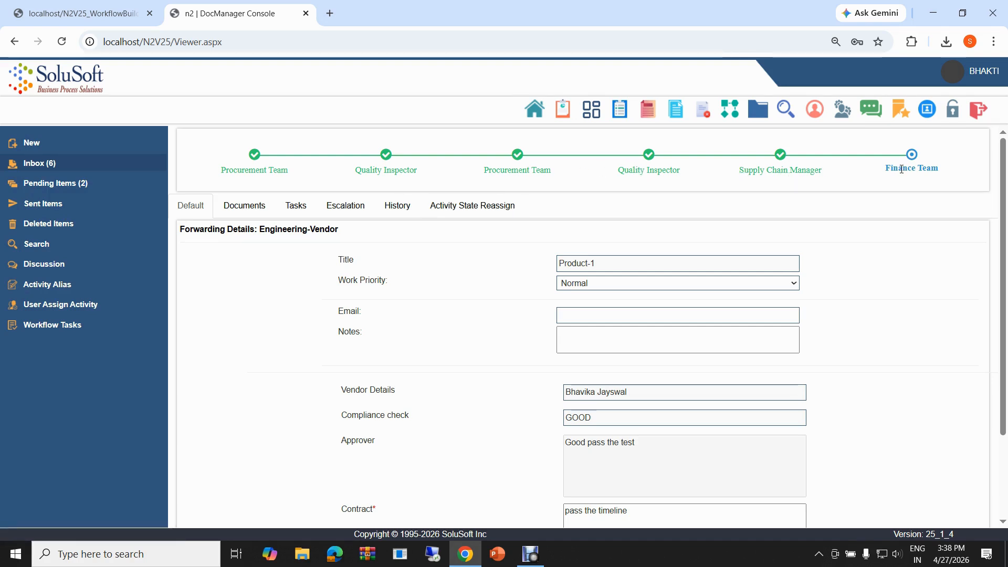
pyautogui.scroll(-2, 482, 400)
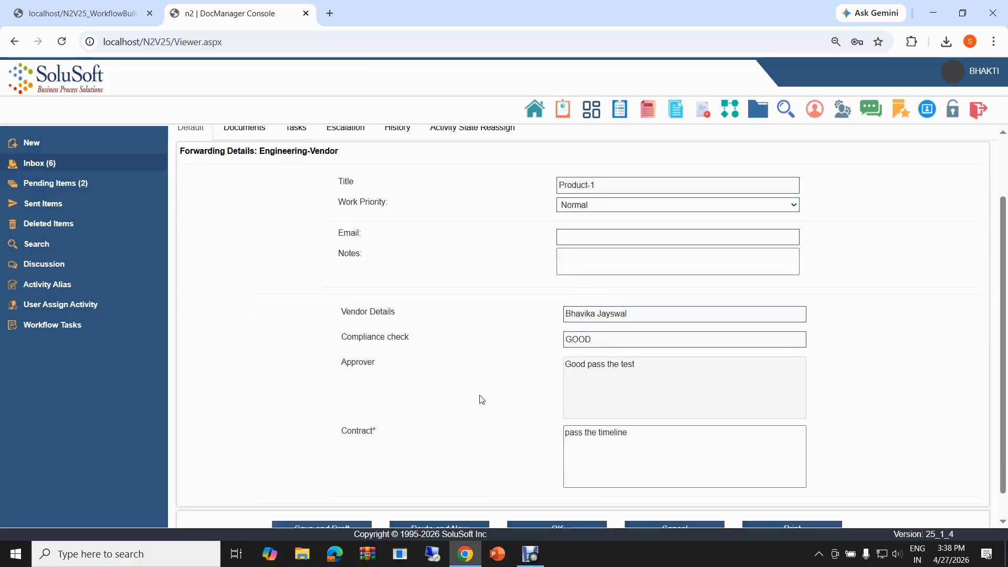